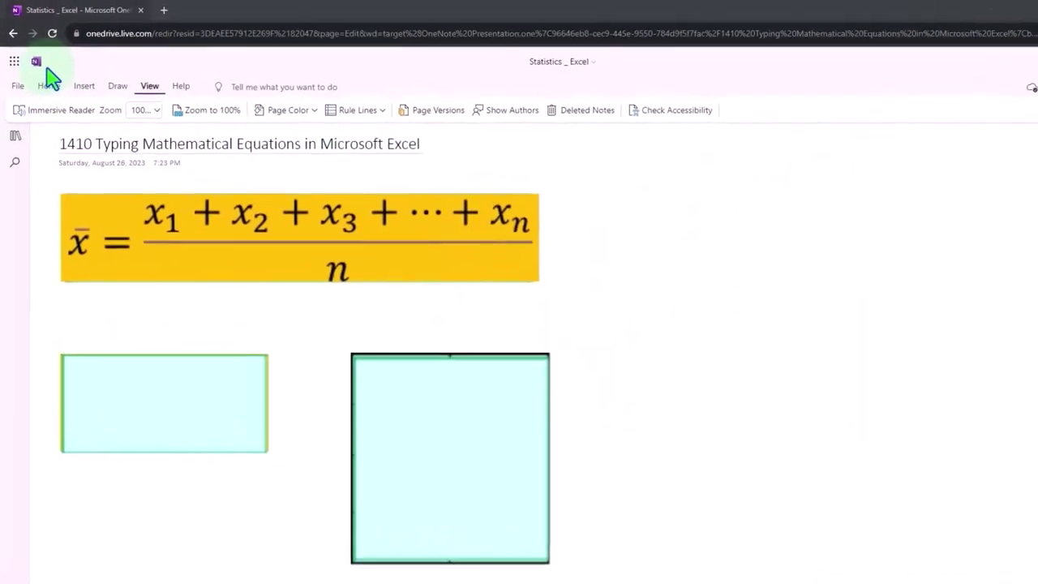
Step: Show the notebook's sections and open the OneNote and Excel Transcript section's 1000 Introduction page
click(15, 137)
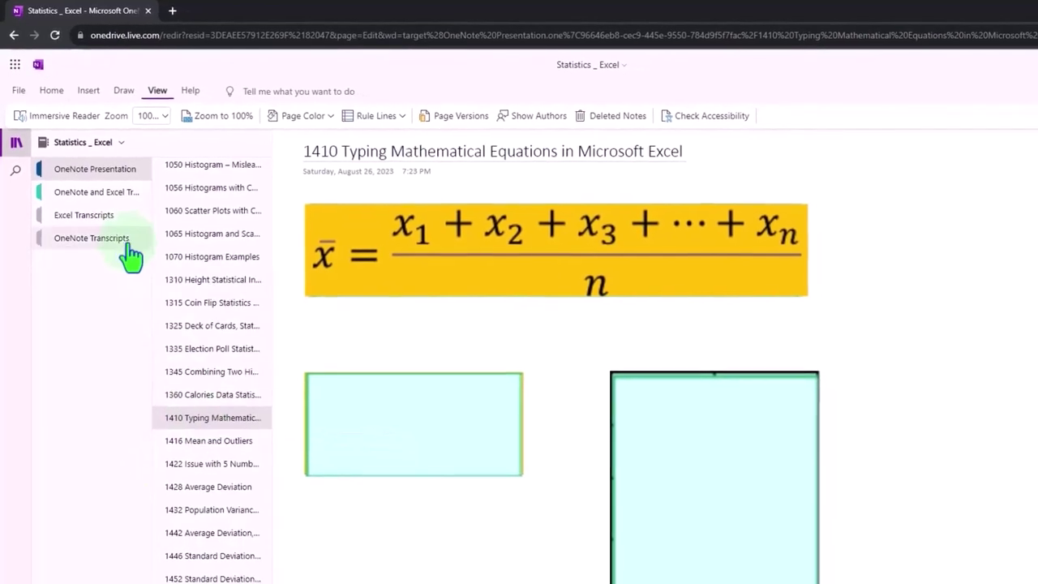
click(103, 195)
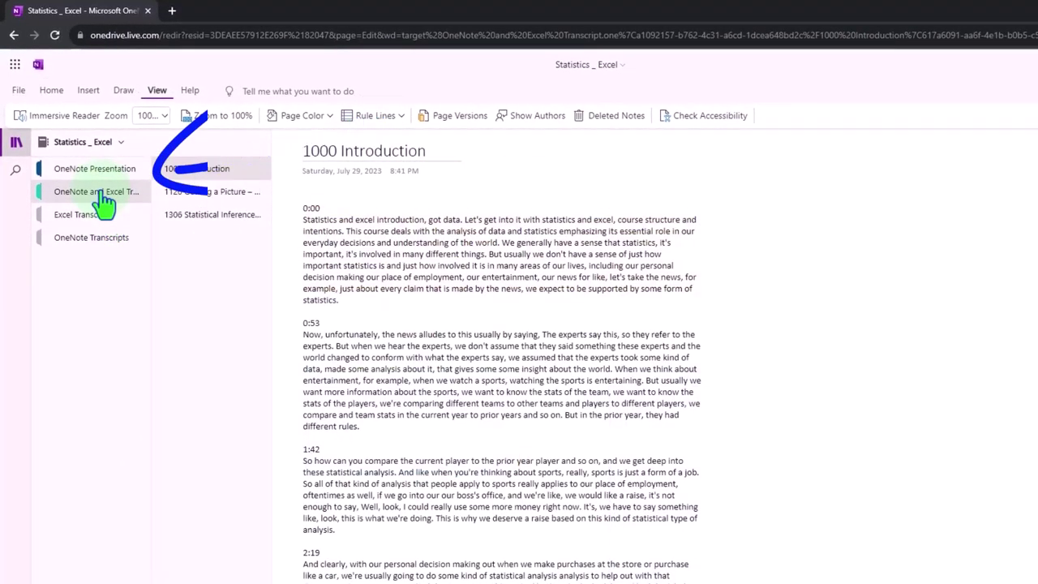
Step: View the page in Immersive Reader translated to Spanish (Mexico), scrolling through the transcript
click(61, 120)
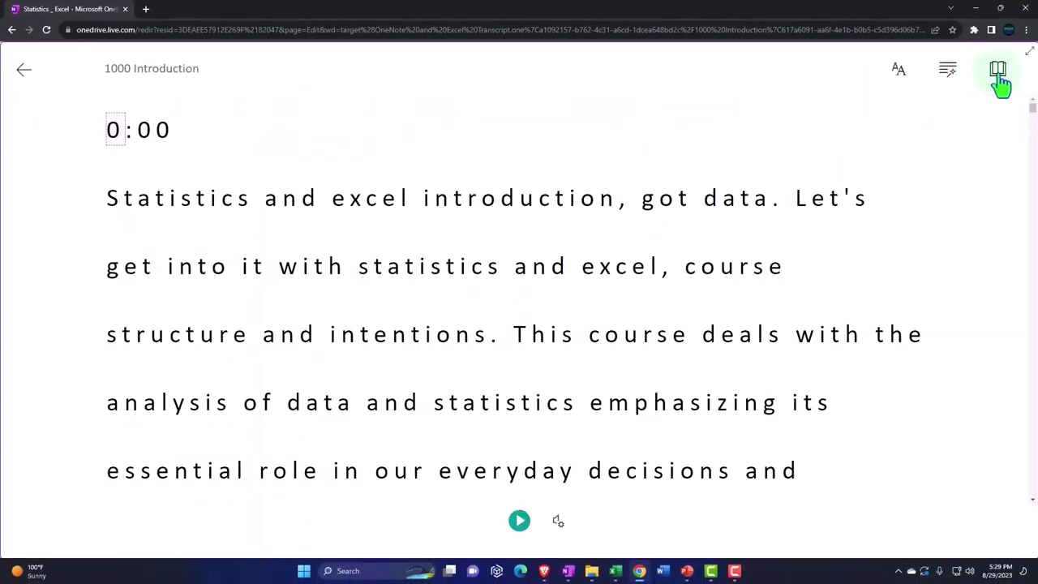
click(999, 77)
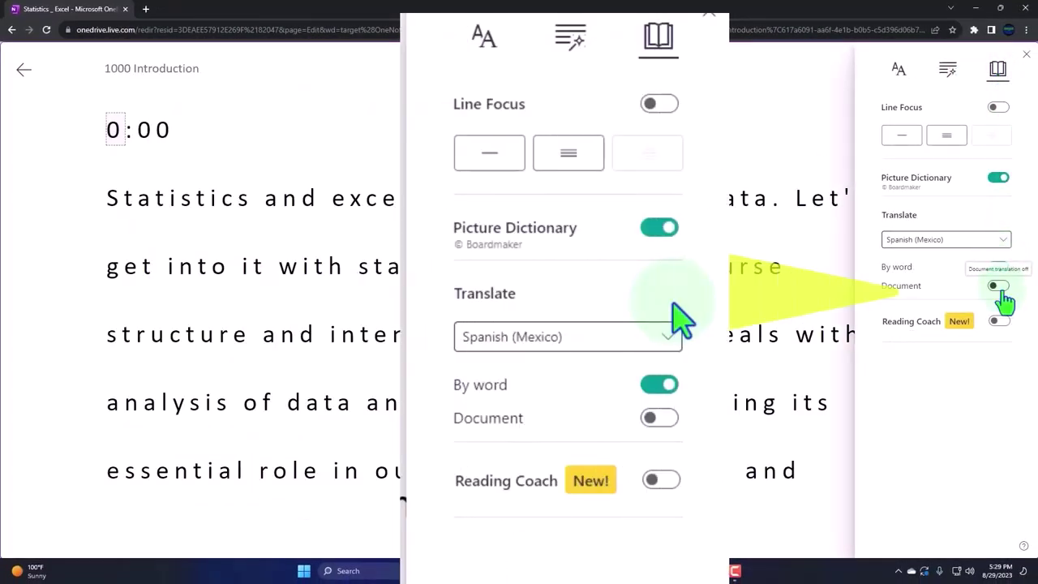
click(999, 287)
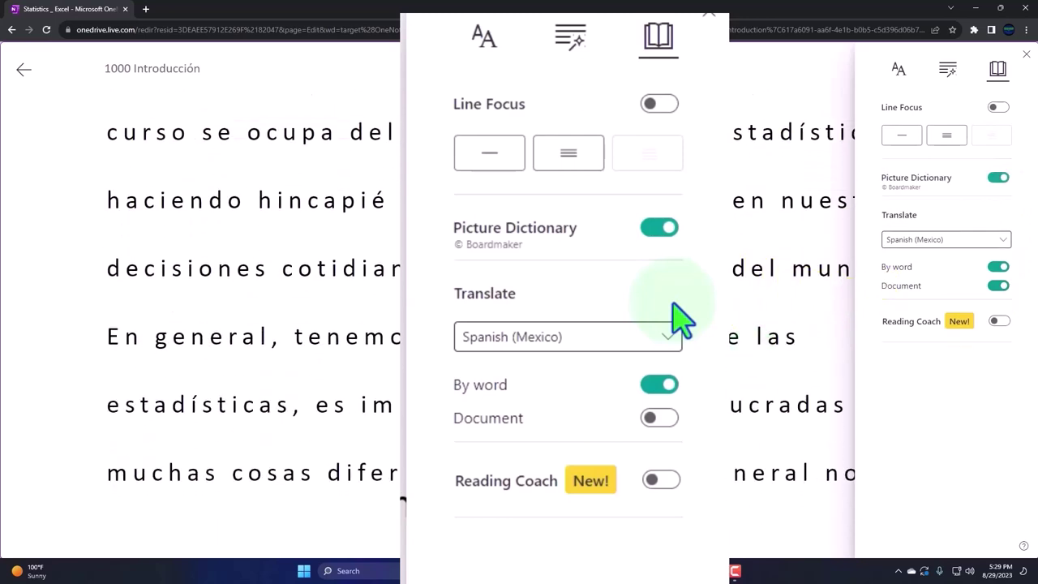
scroll(660, 412, down, 2)
scroll(660, 412, down, 4)
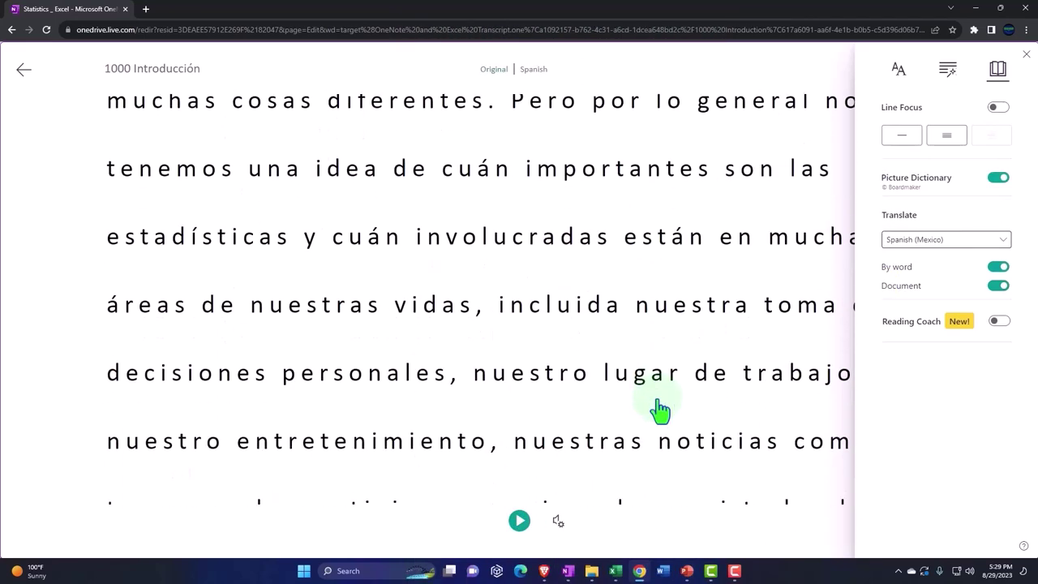
scroll(660, 412, down, 2)
scroll(660, 412, down, 4)
scroll(660, 412, down, 2)
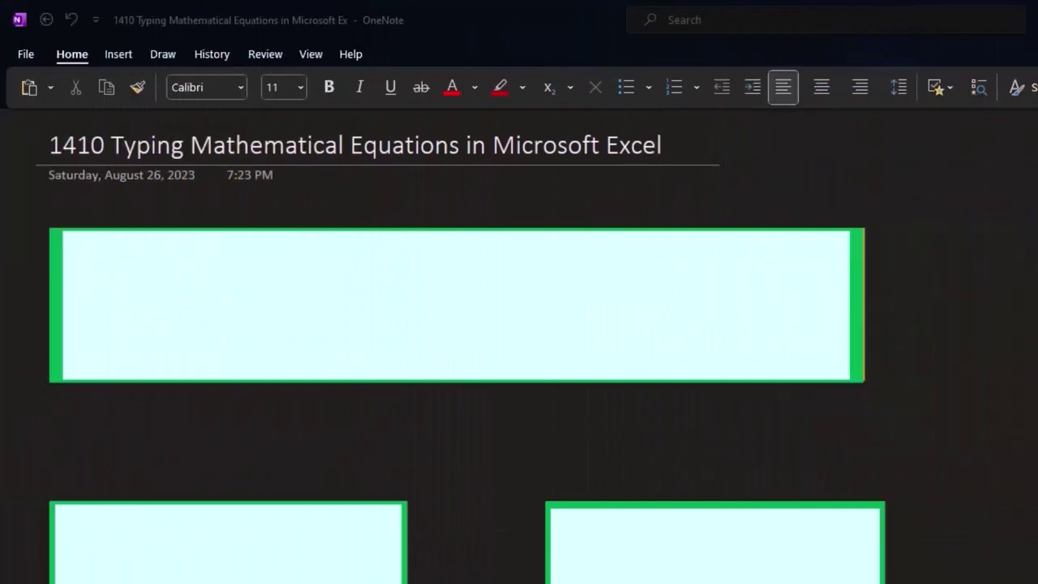
Step: Paste the yellow mean formula image over the first wide placeholder box
click(638, 317)
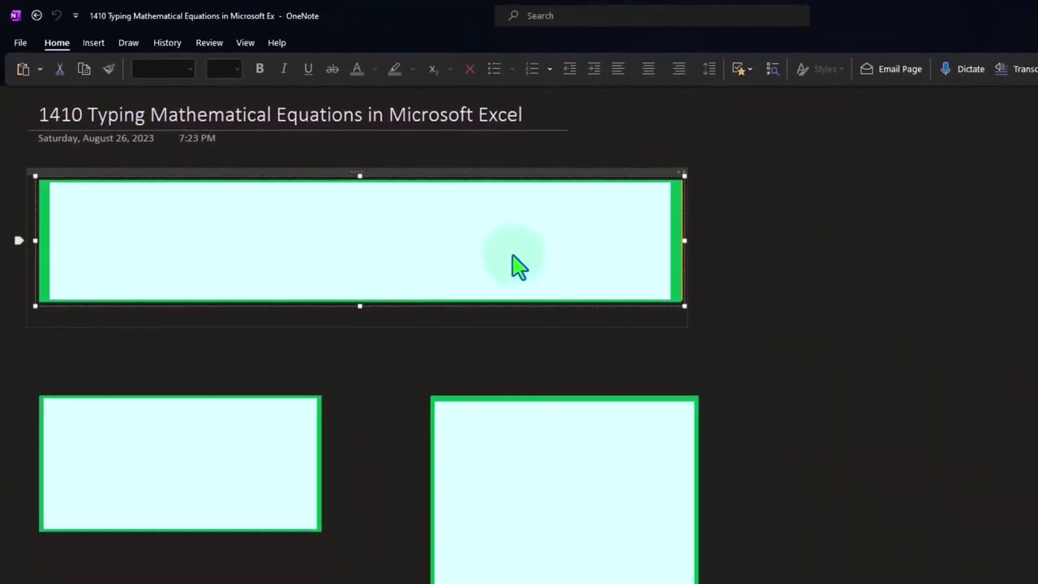
key(ctrl+v)
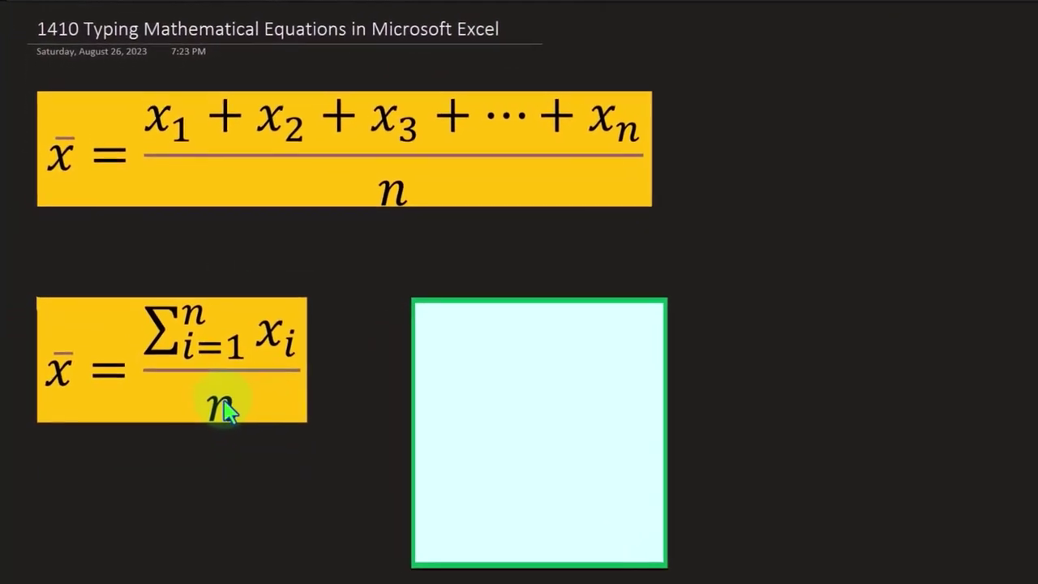
Step: Replace the square placeholder with the x̄, σ, σ², μ symbols table image
click(485, 373)
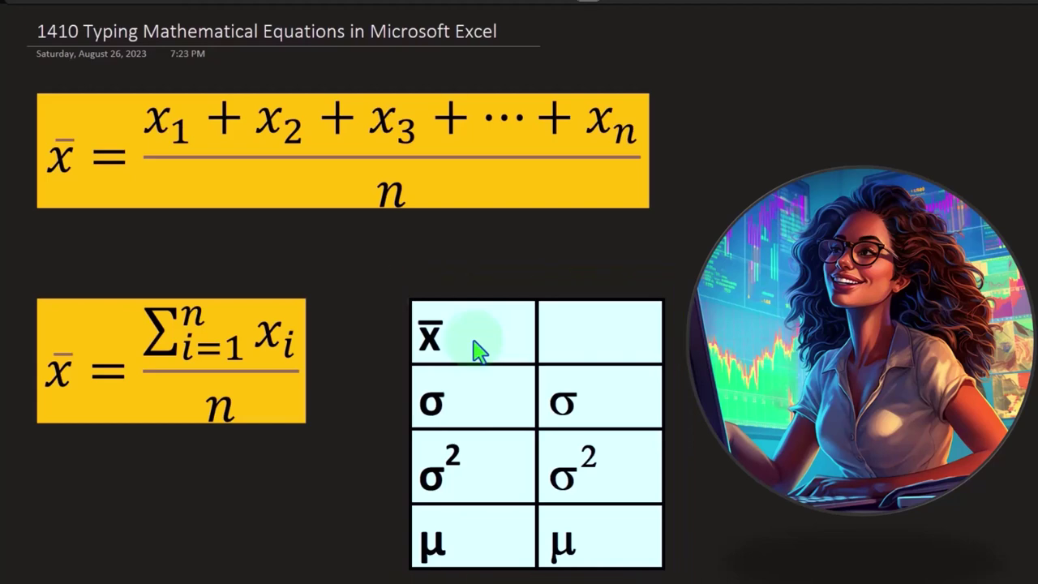
click(302, 381)
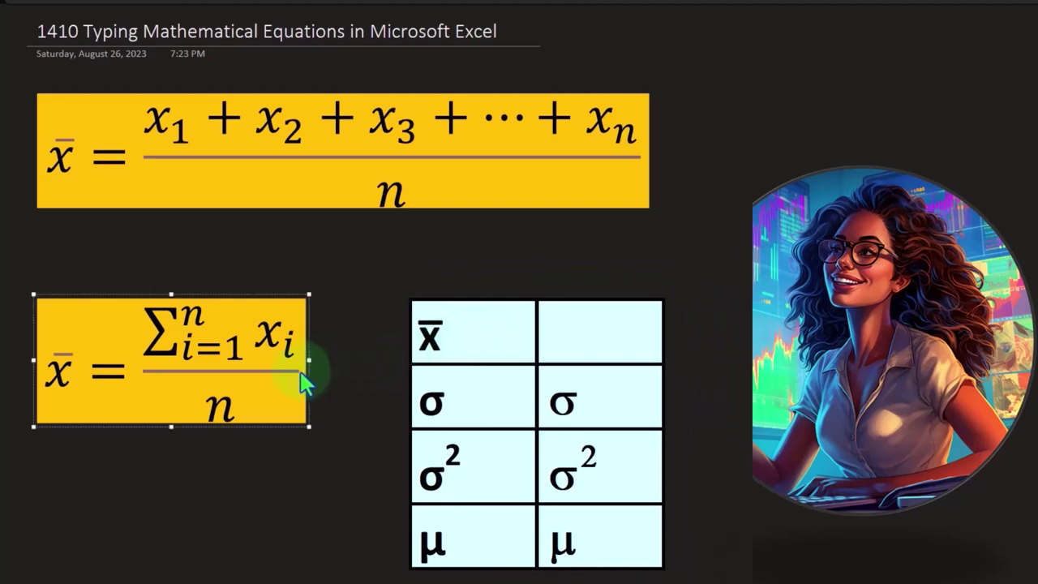
click(432, 397)
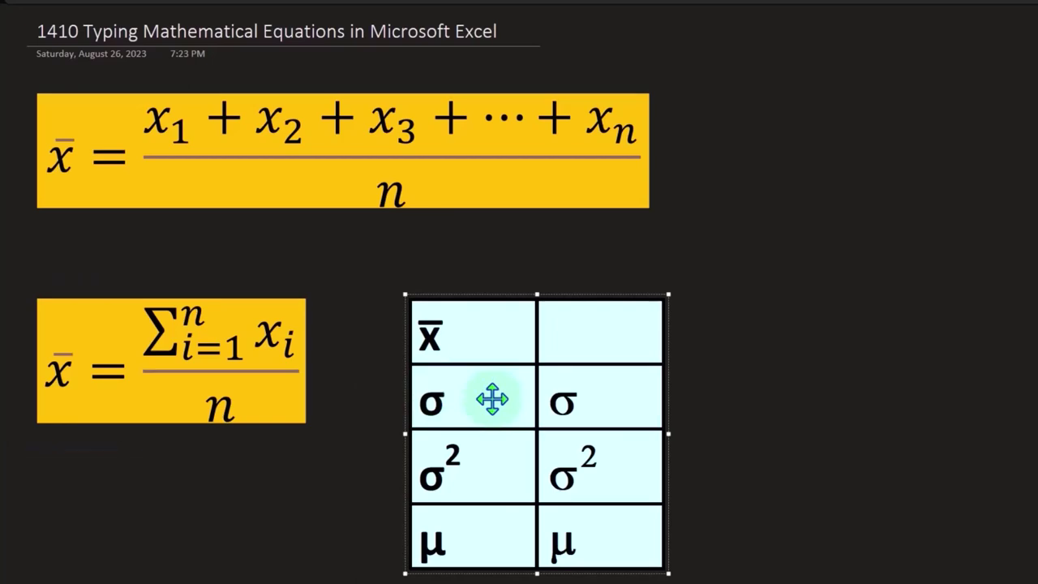
Step: Select the top mean formula, insert an equation, then discard the empty equation placeholder
click(239, 207)
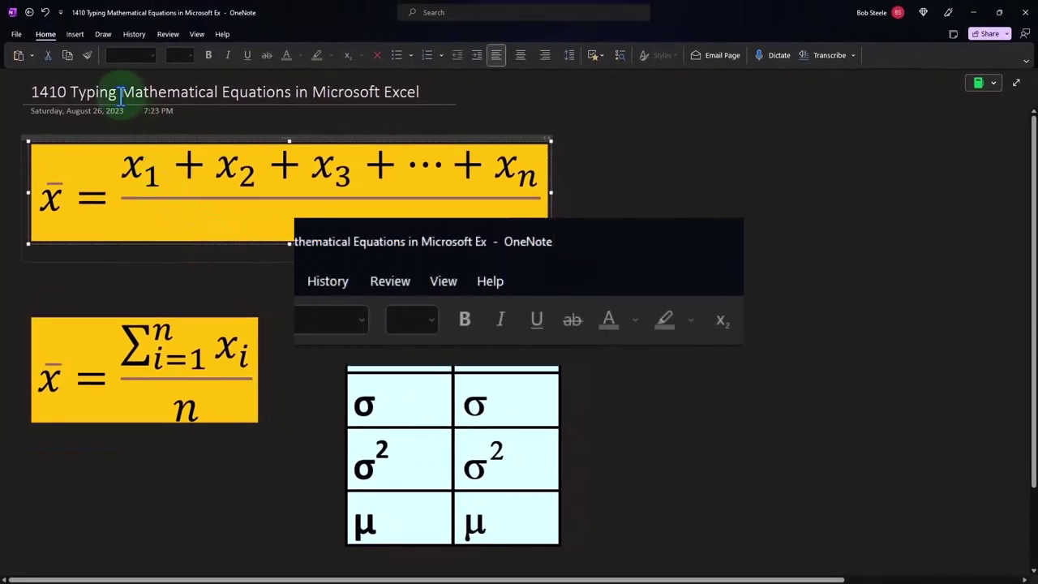
click(75, 35)
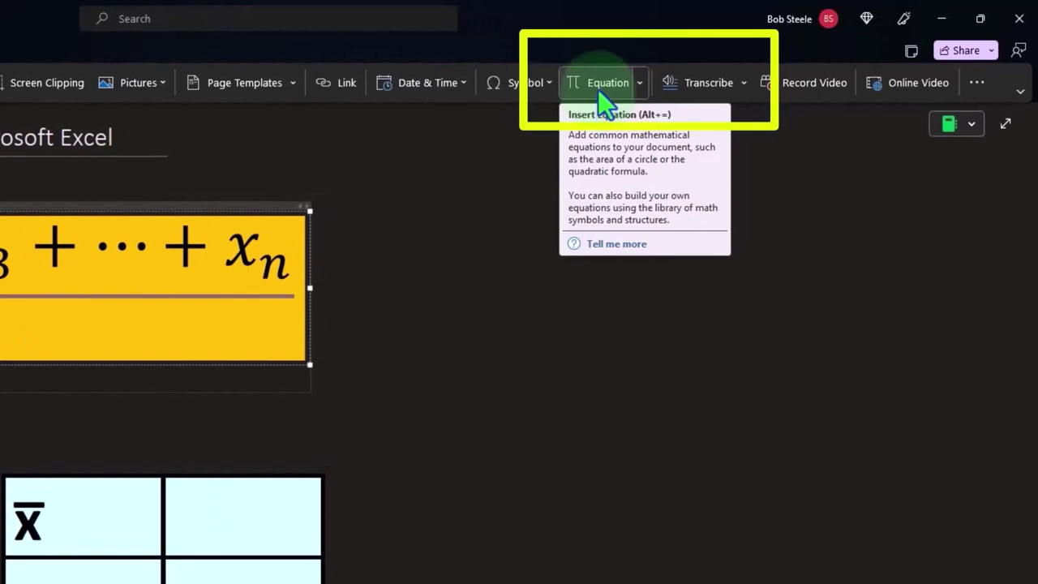
click(601, 92)
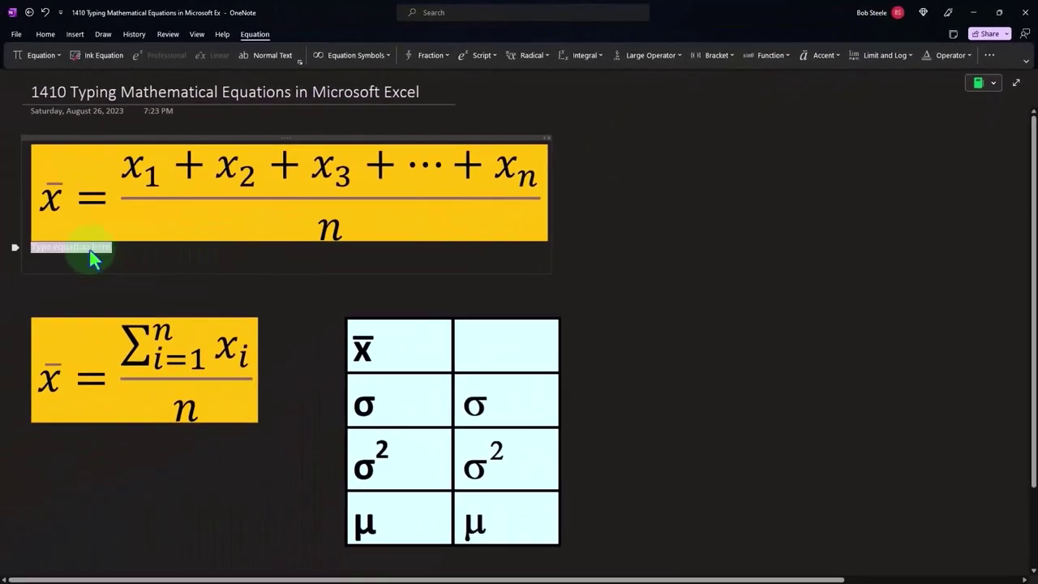
click(588, 247)
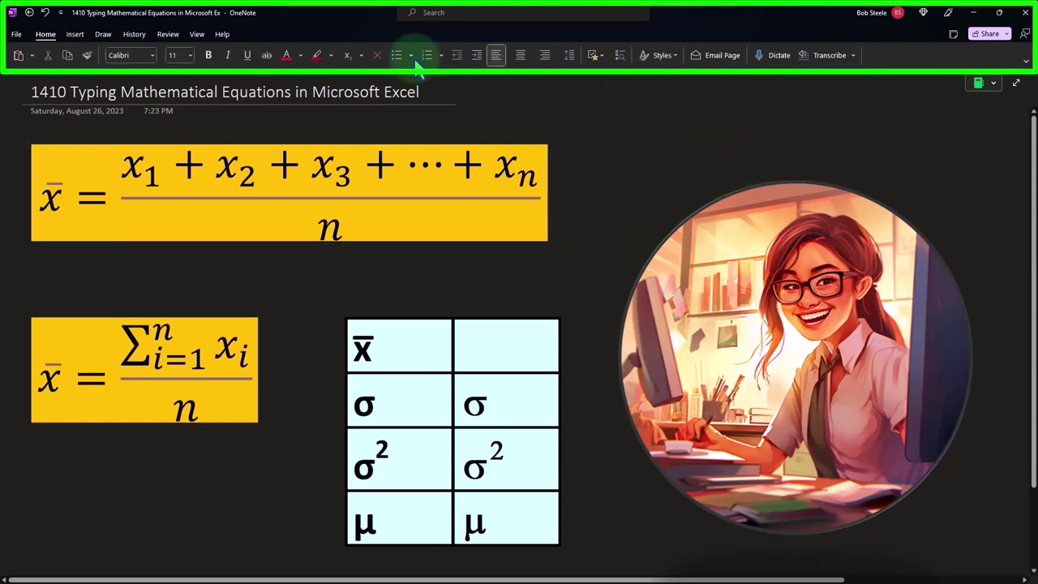
Step: Insert a new blank equation and browse the Fraction and Script layout galleries
click(82, 36)
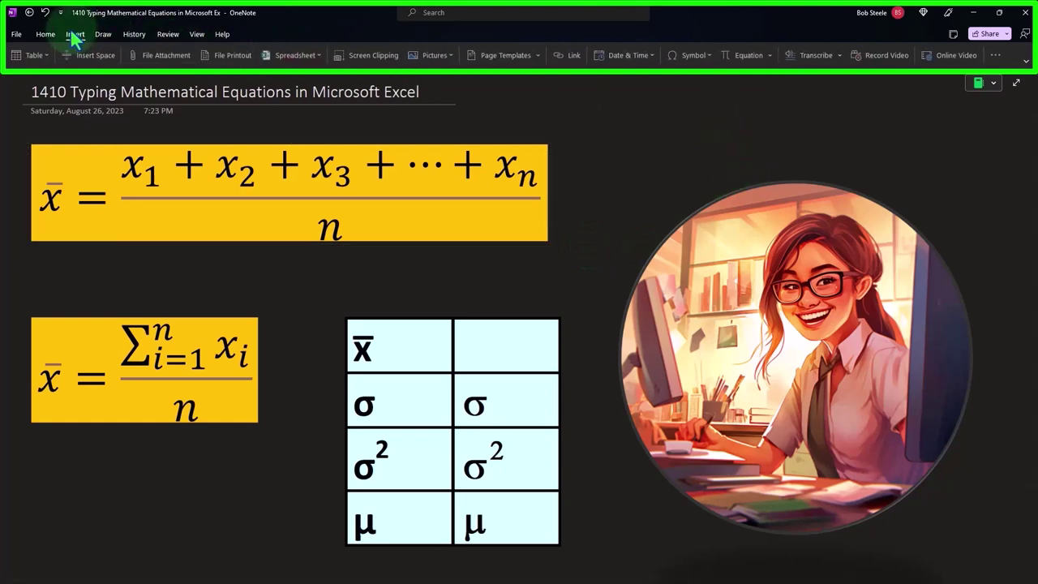
click(743, 57)
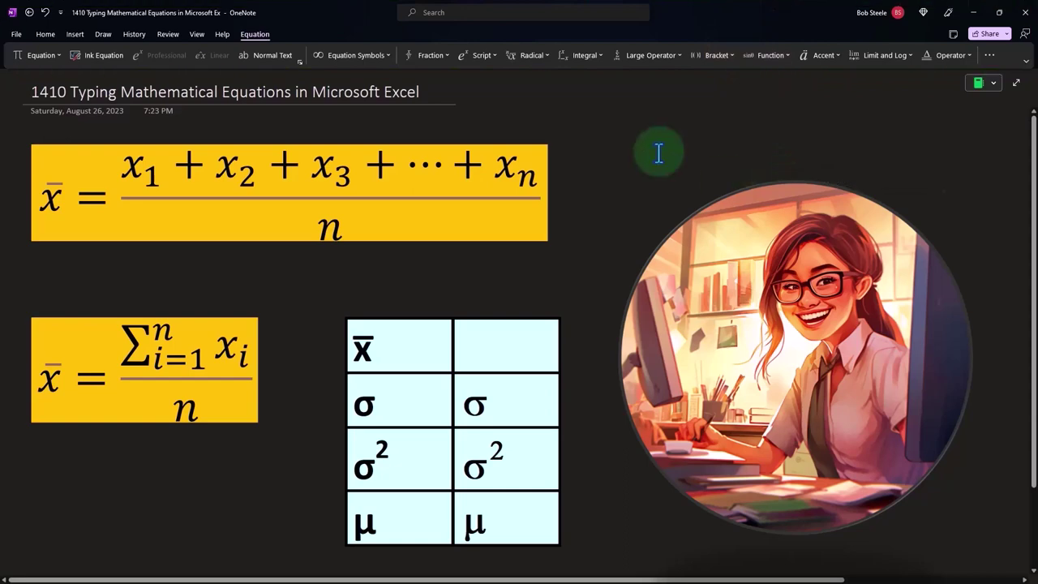
click(436, 61)
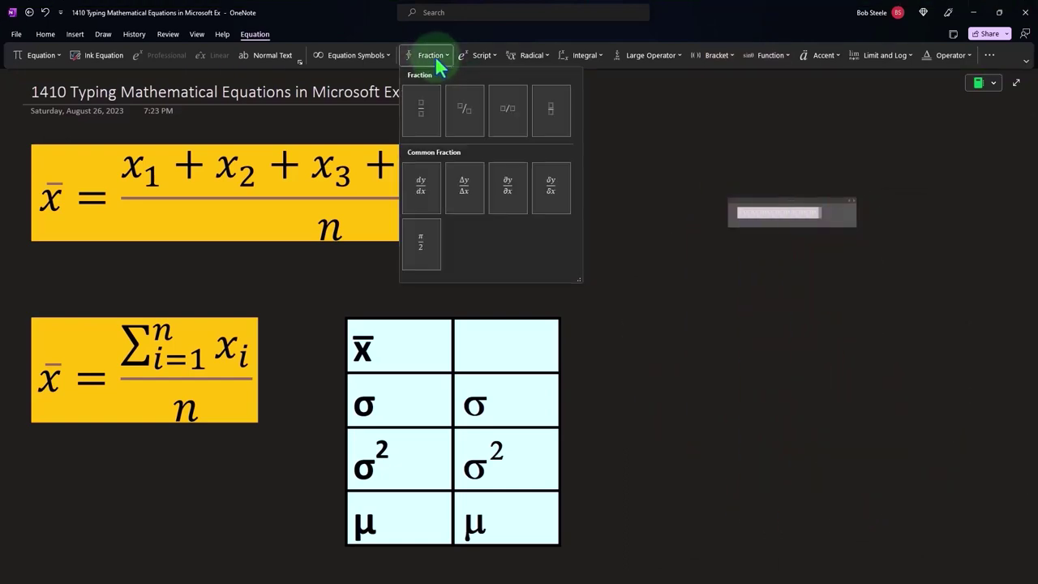
click(482, 57)
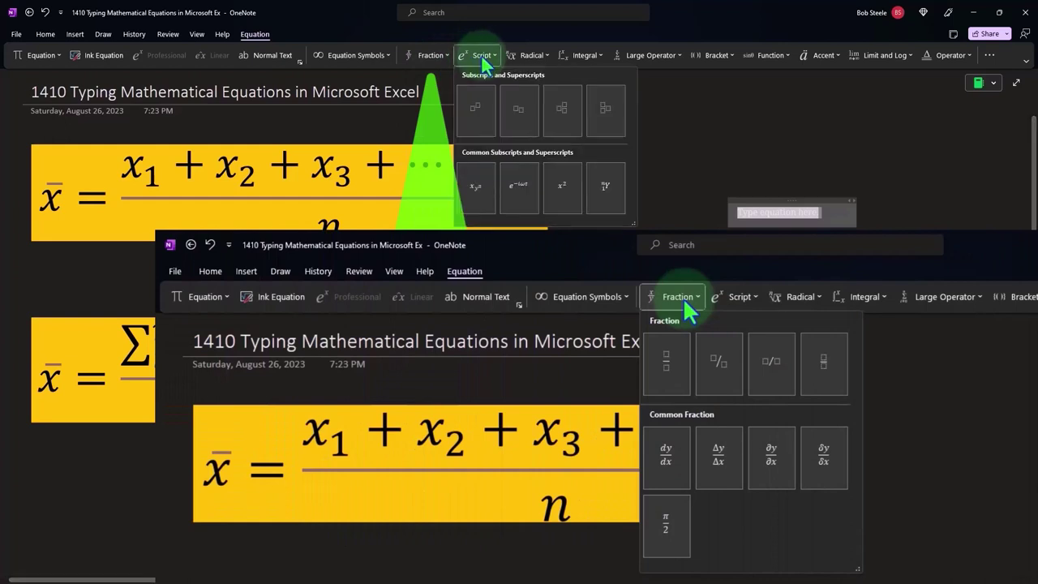
click(484, 59)
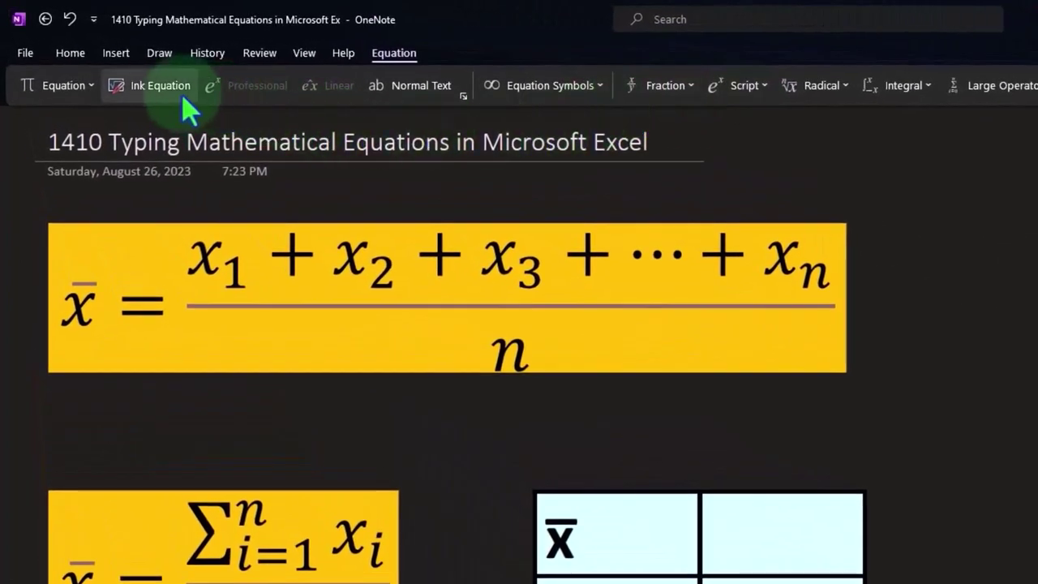
Step: In a widened Ink Equation window, handwrite x̄ = x₁ + x₂ + x₃
click(142, 91)
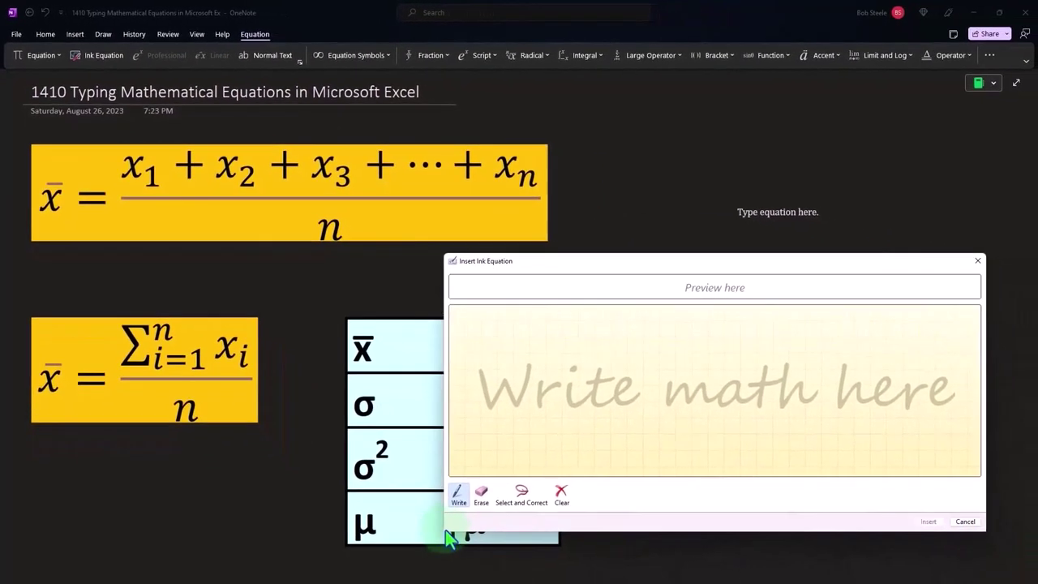
drag(444, 532, 355, 529)
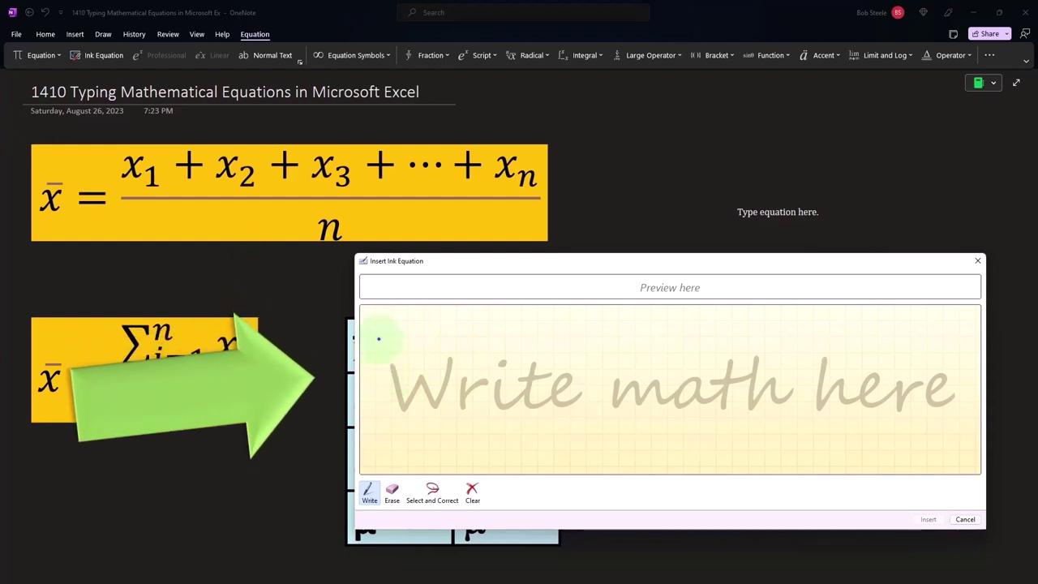
drag(378, 339, 463, 427)
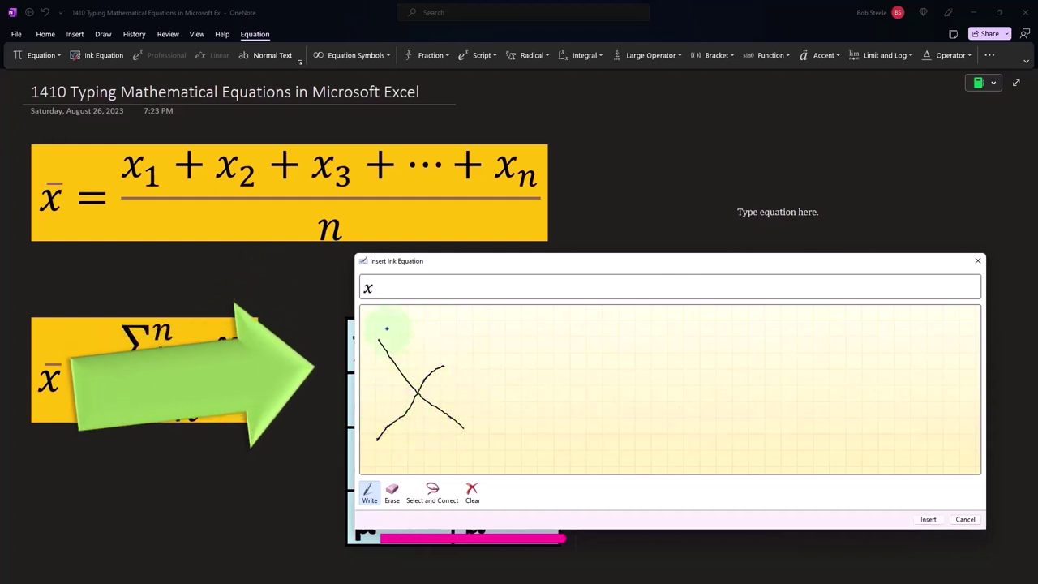
drag(385, 328, 447, 333)
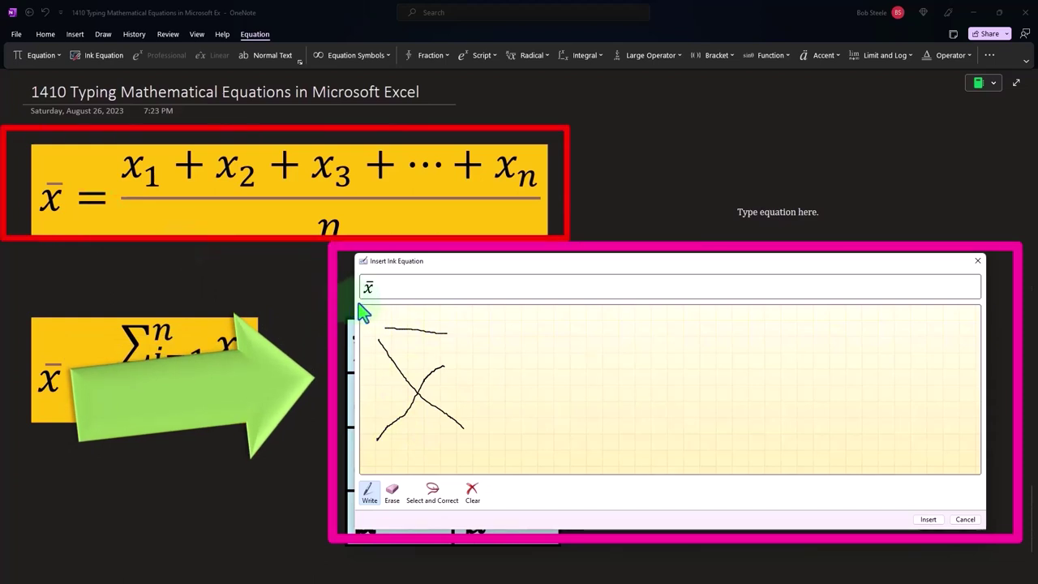
mouse_move(472, 374)
mouse_down()
mouse_move(494, 375)
mouse_move(502, 388)
mouse_up()
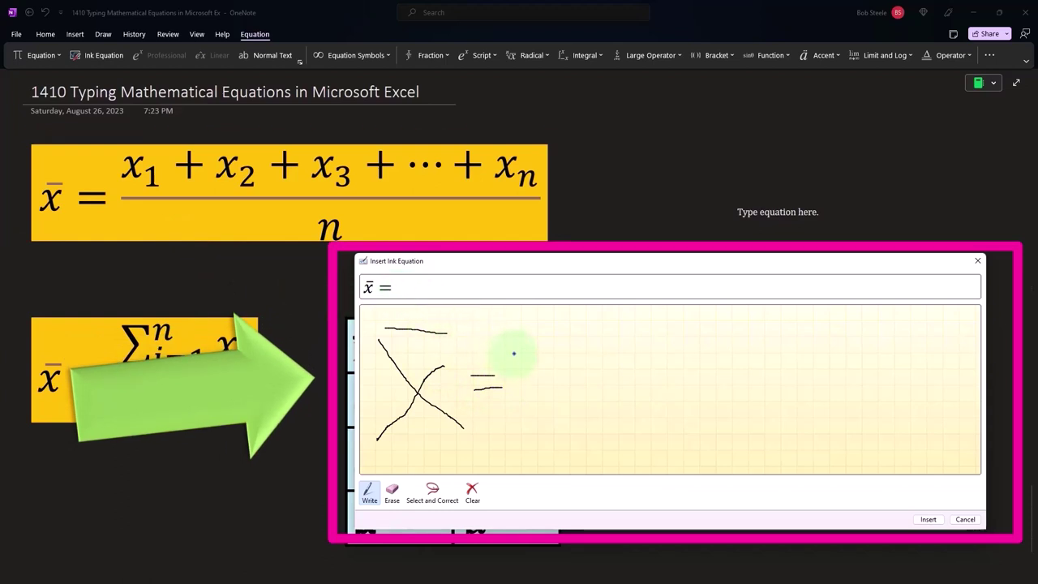
drag(511, 342, 532, 360)
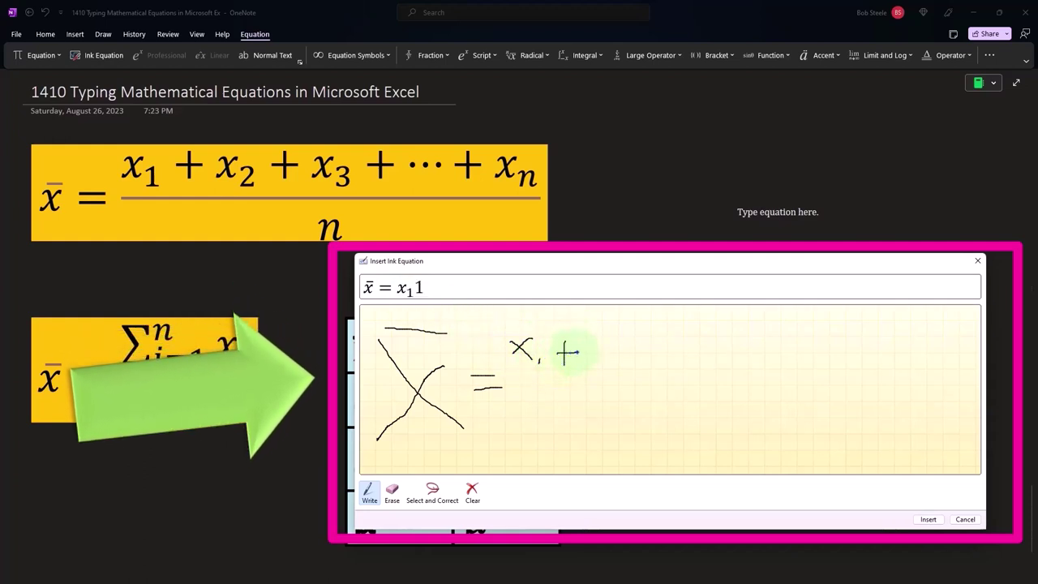
mouse_move(585, 342)
mouse_down()
mouse_move(610, 357)
mouse_move(679, 353)
mouse_up()
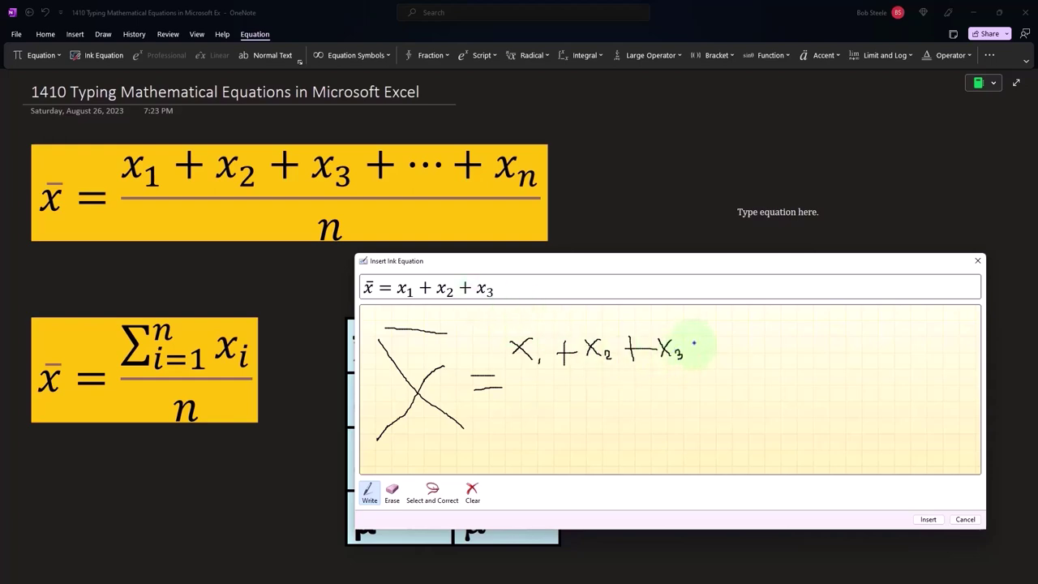
Step: Finish the handwritten formula with n as denominator, insert it, and move it up-left
drag(687, 349, 701, 349)
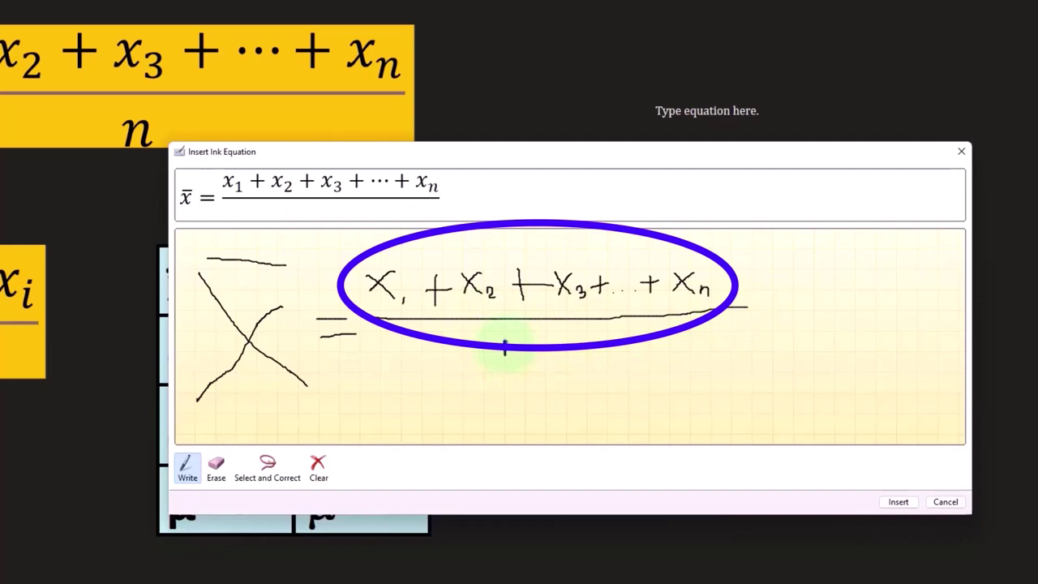
drag(505, 345, 509, 349)
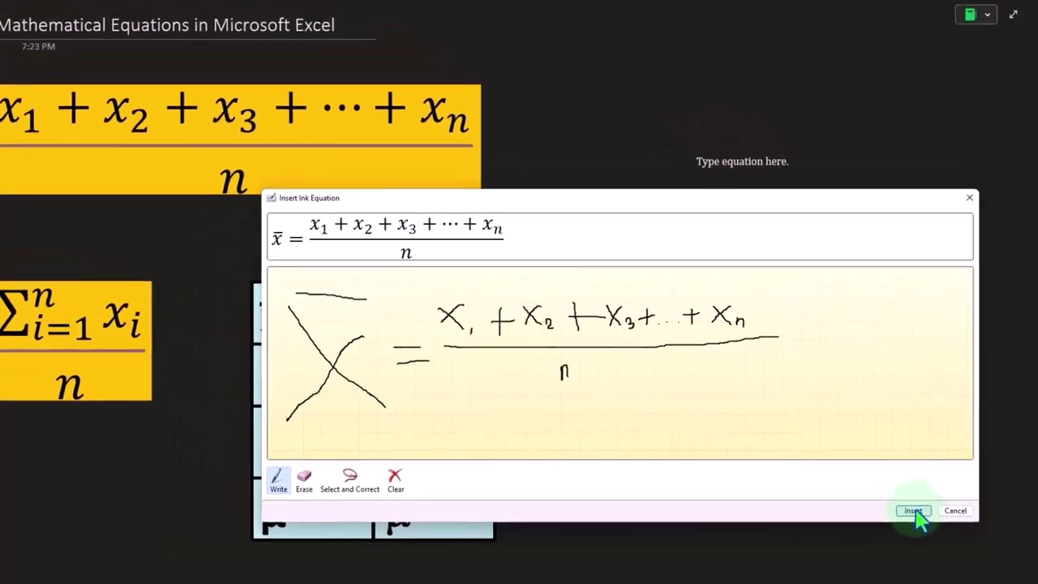
click(914, 511)
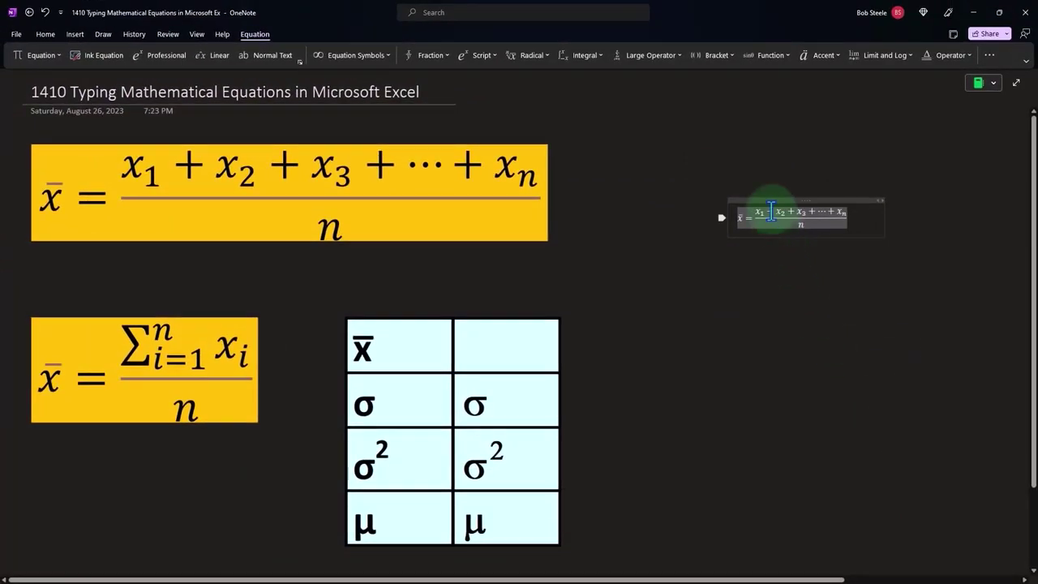
drag(769, 198, 682, 153)
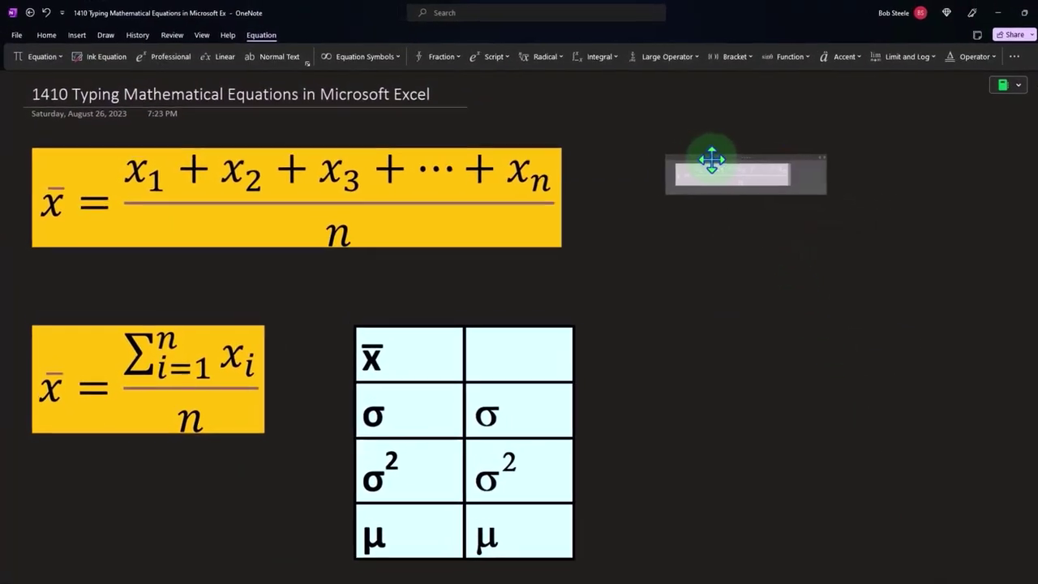
Step: Set the inserted equation's font size to 22
click(52, 39)
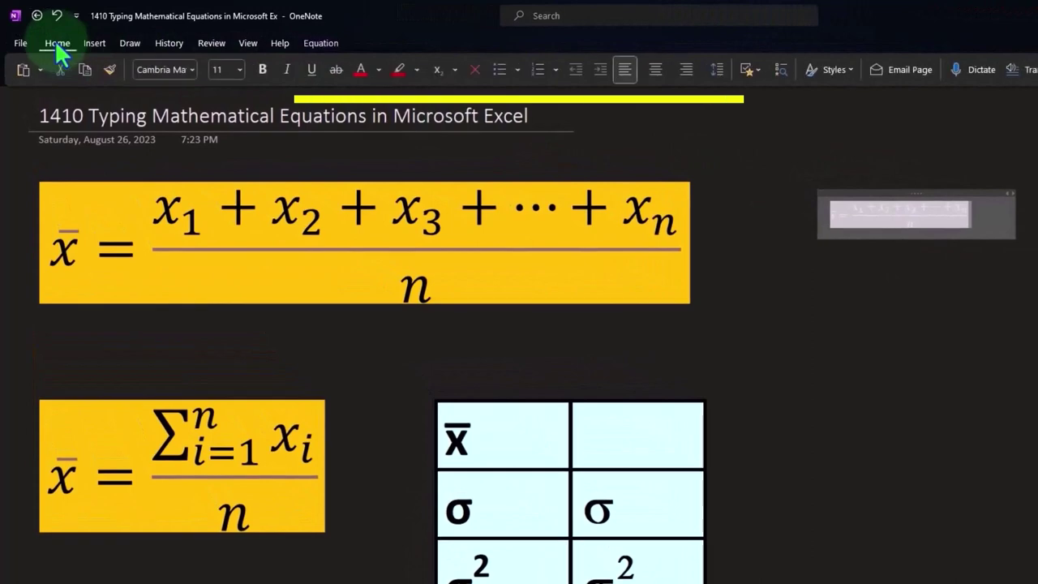
click(238, 70)
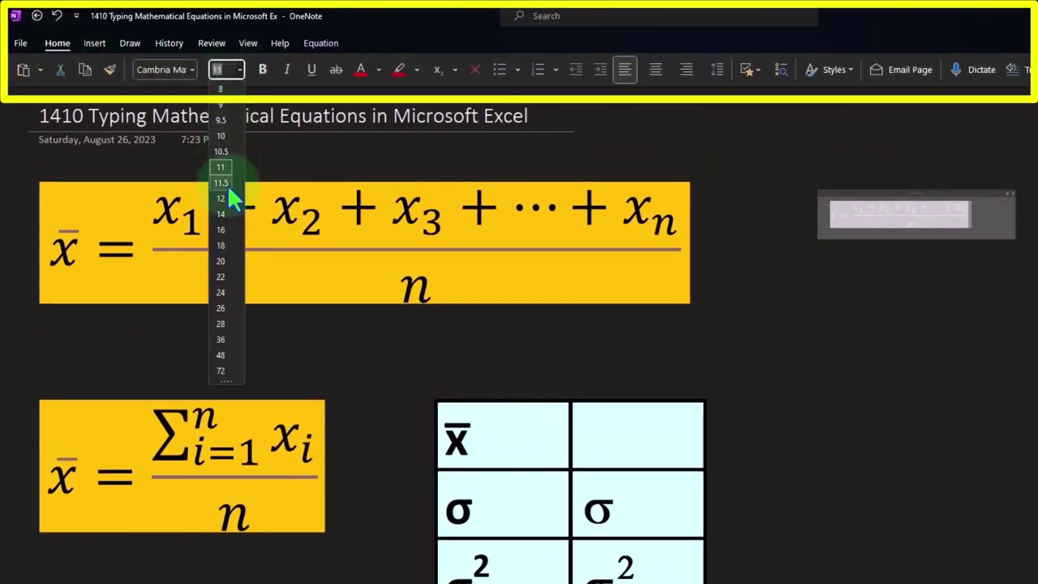
click(231, 279)
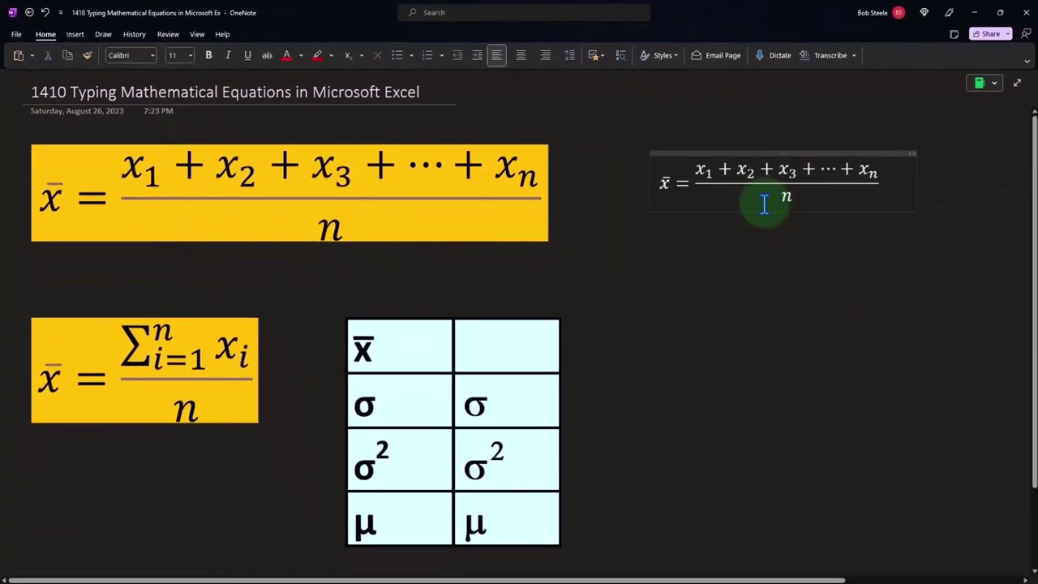
Step: Select the whole mean equation and color it red
click(733, 158)
click(730, 152)
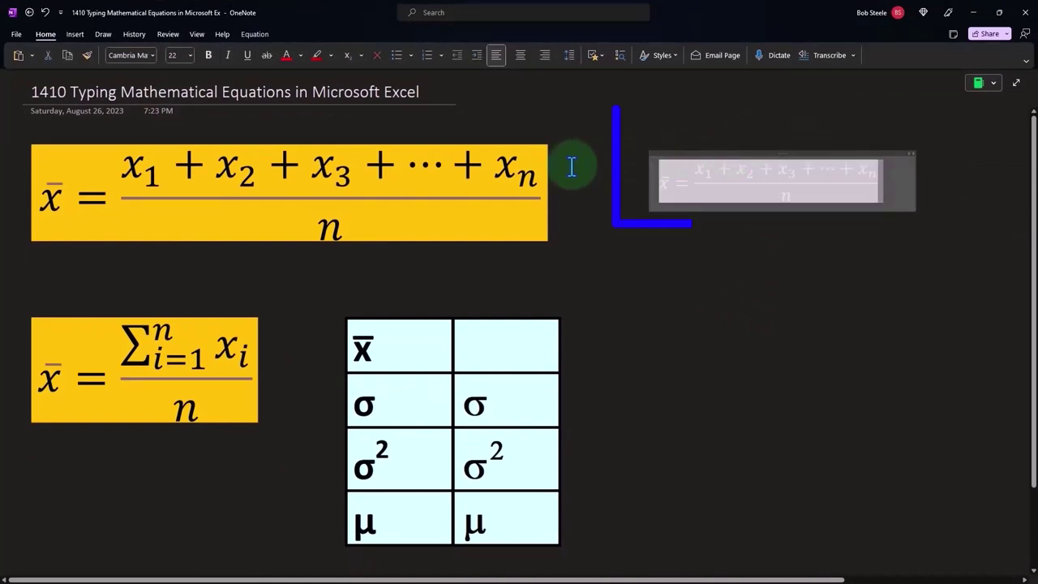
click(336, 55)
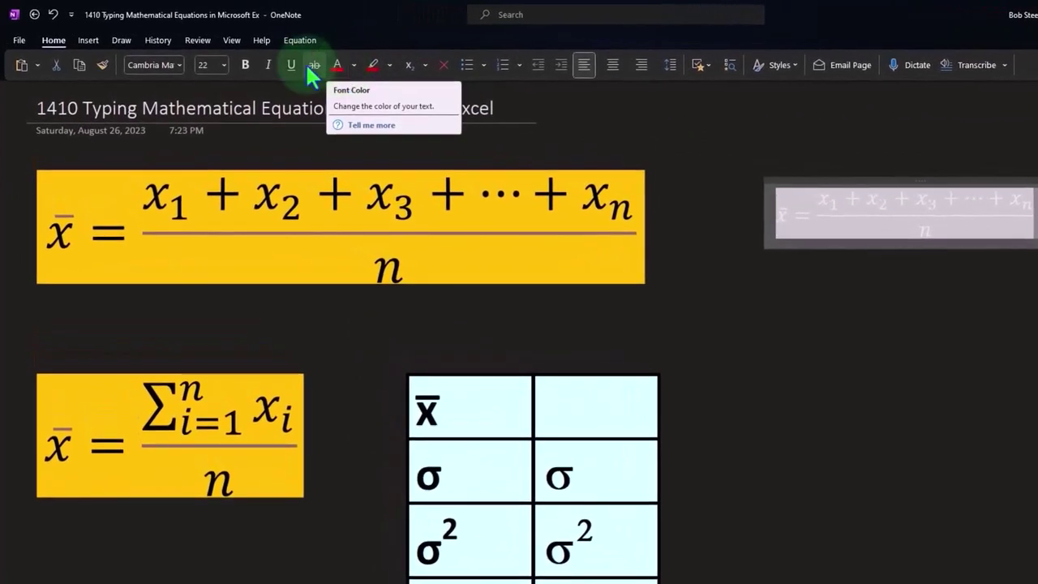
click(89, 40)
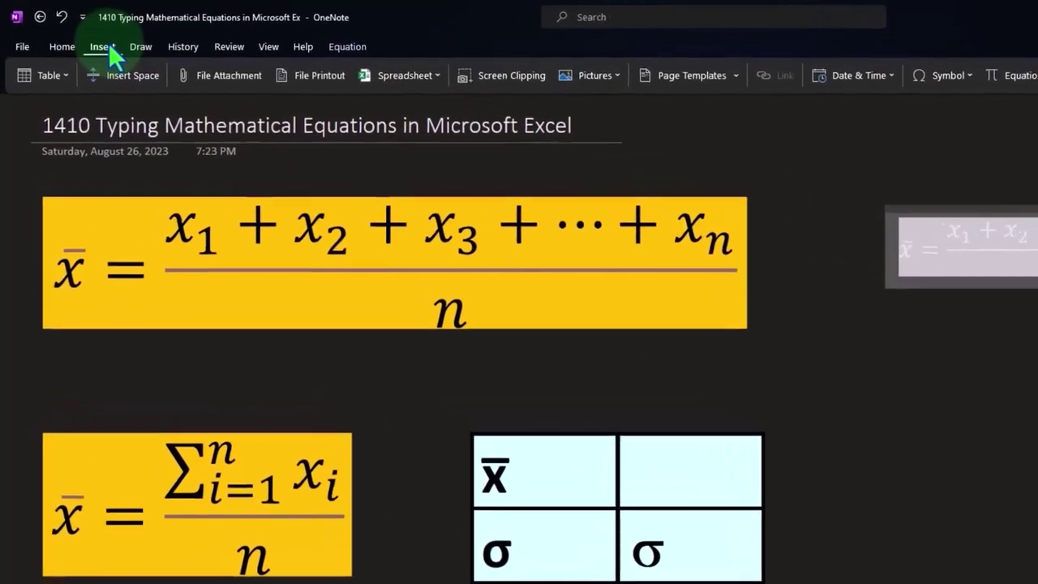
click(81, 57)
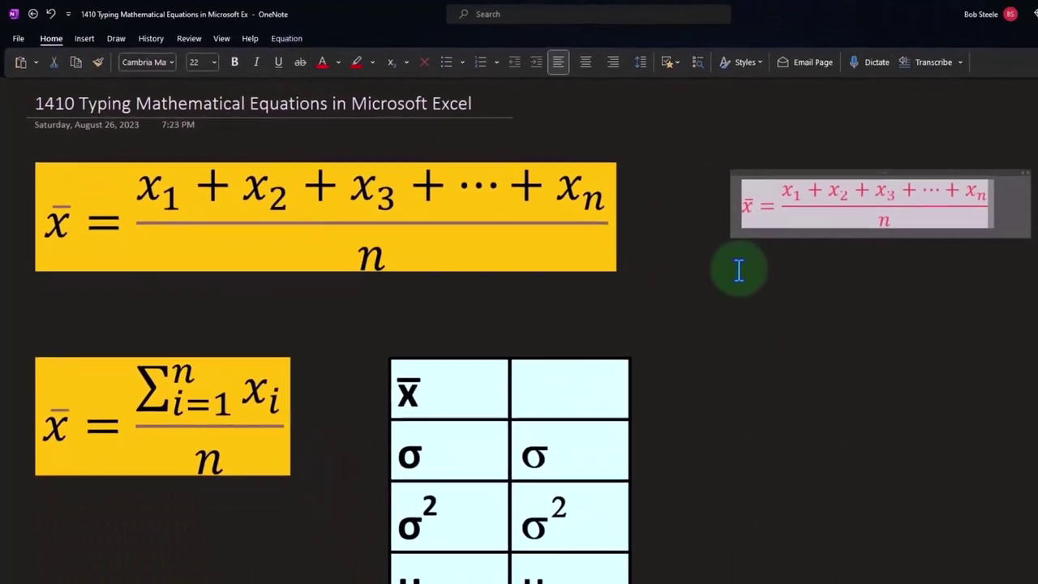
click(801, 291)
Step: Copy the red equation and bring up the paste menu at a spot below it
click(716, 185)
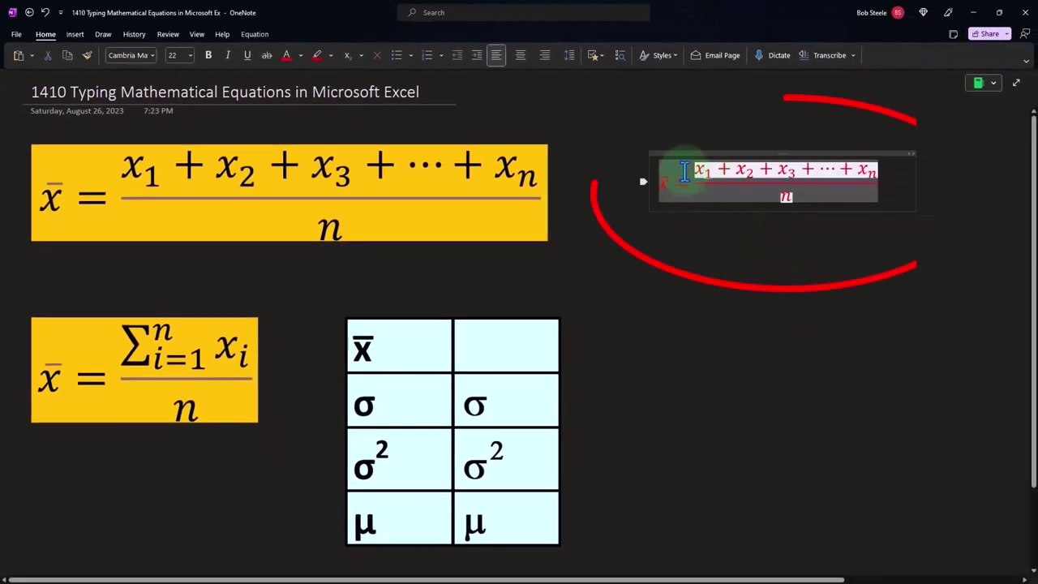
right_click(688, 156)
click(702, 177)
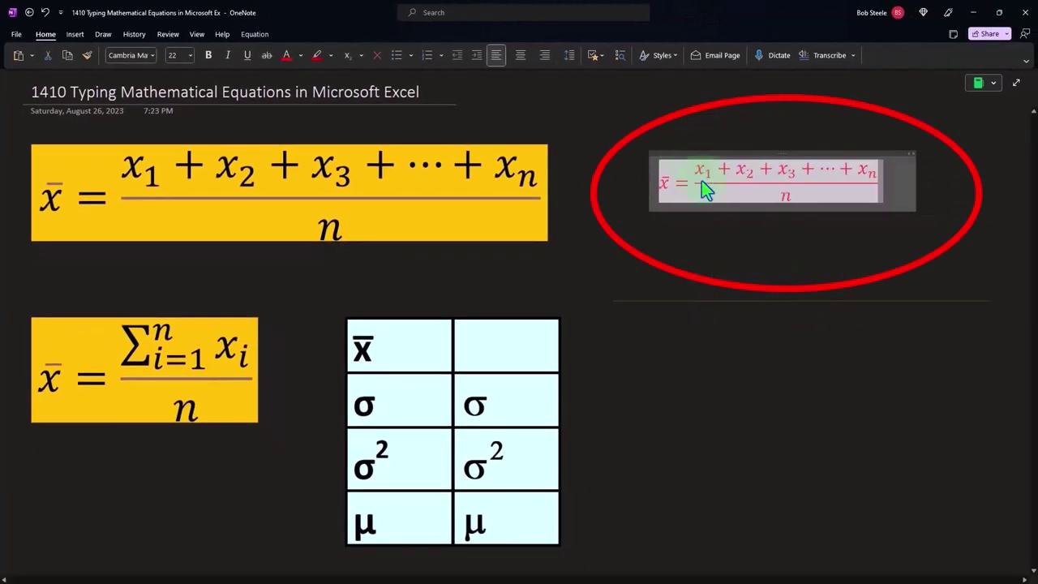
click(700, 238)
right_click(707, 239)
Step: Paste the red mean equation below the original, nudge it into place, and add a blank equation
click(745, 310)
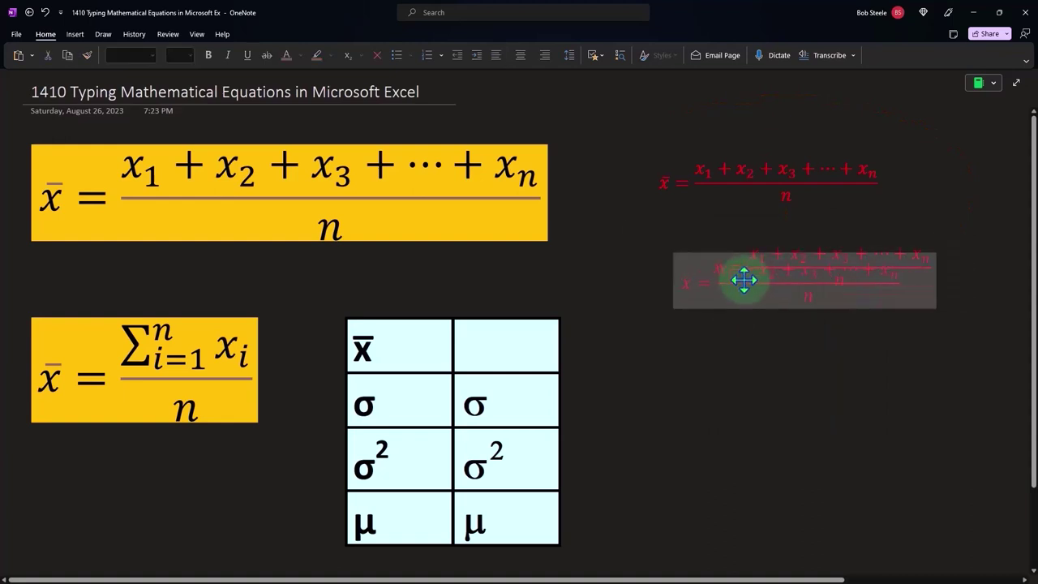
mouse_move(769, 261)
mouse_down()
mouse_move(765, 301)
mouse_move(751, 254)
mouse_up()
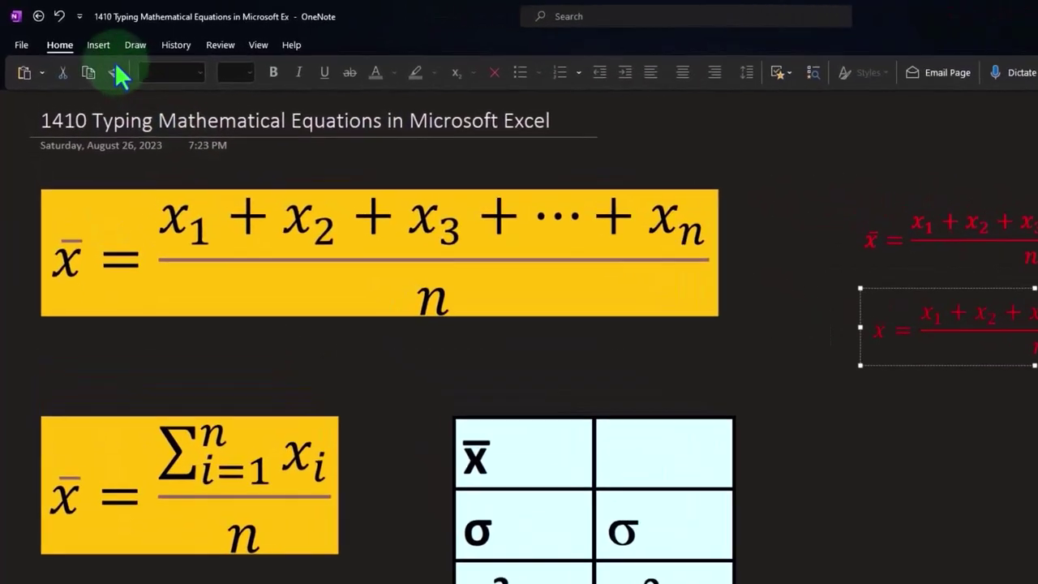
click(76, 36)
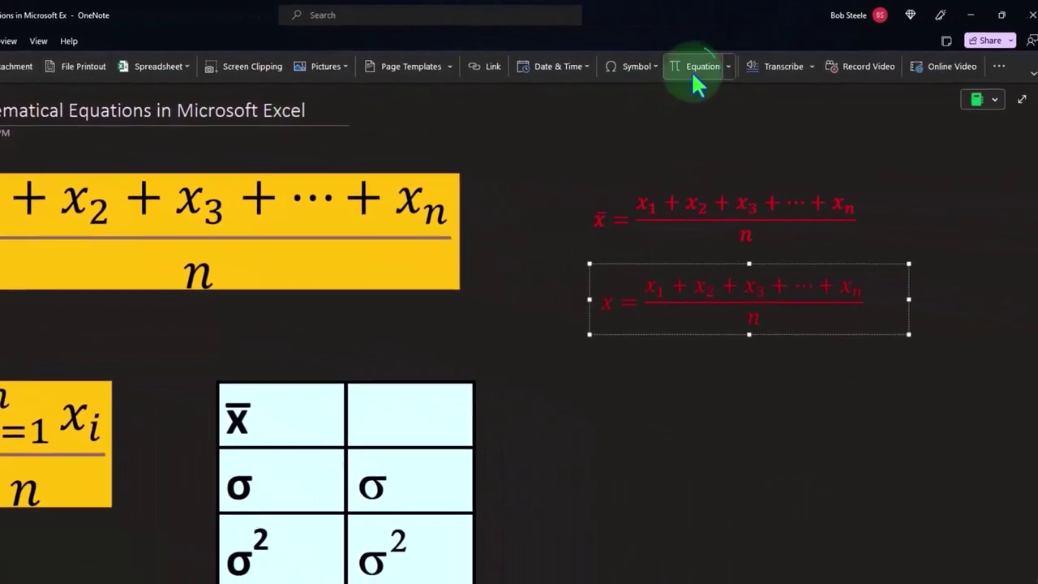
click(695, 81)
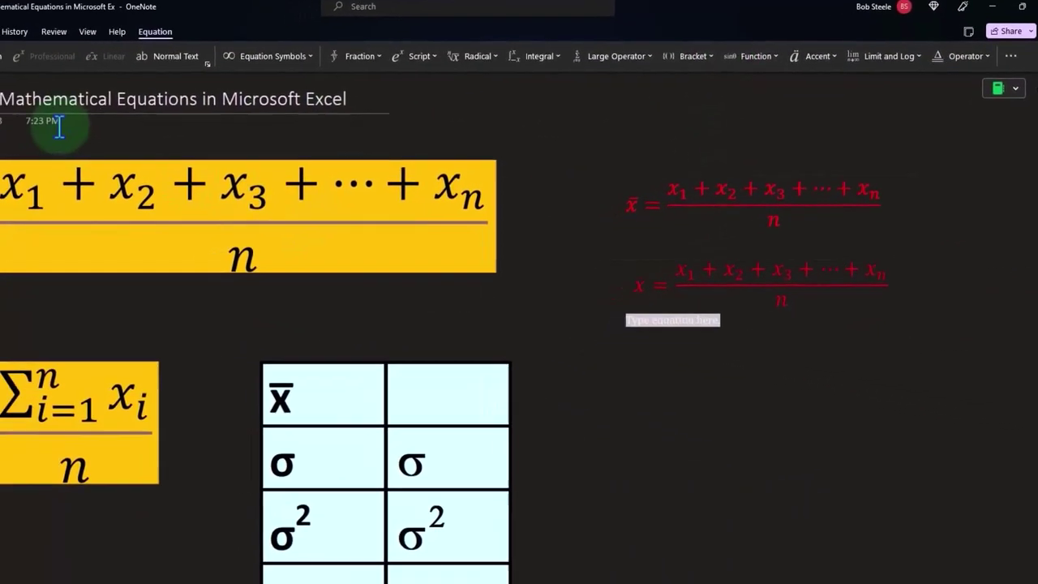
Step: Open Ink Equation for the new equation, moving the panel aside and enlarging the writing area
click(114, 32)
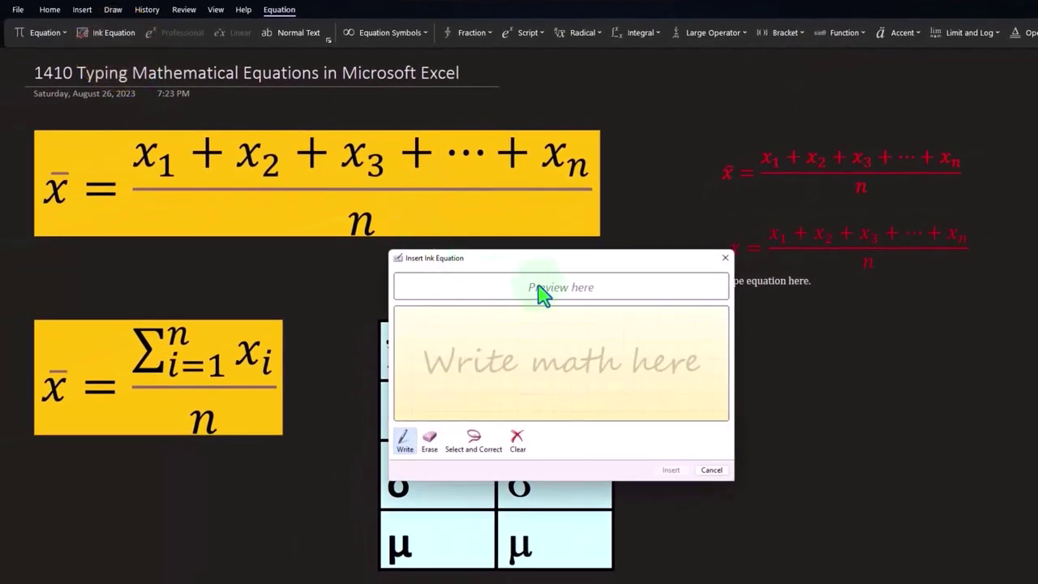
drag(535, 258, 773, 116)
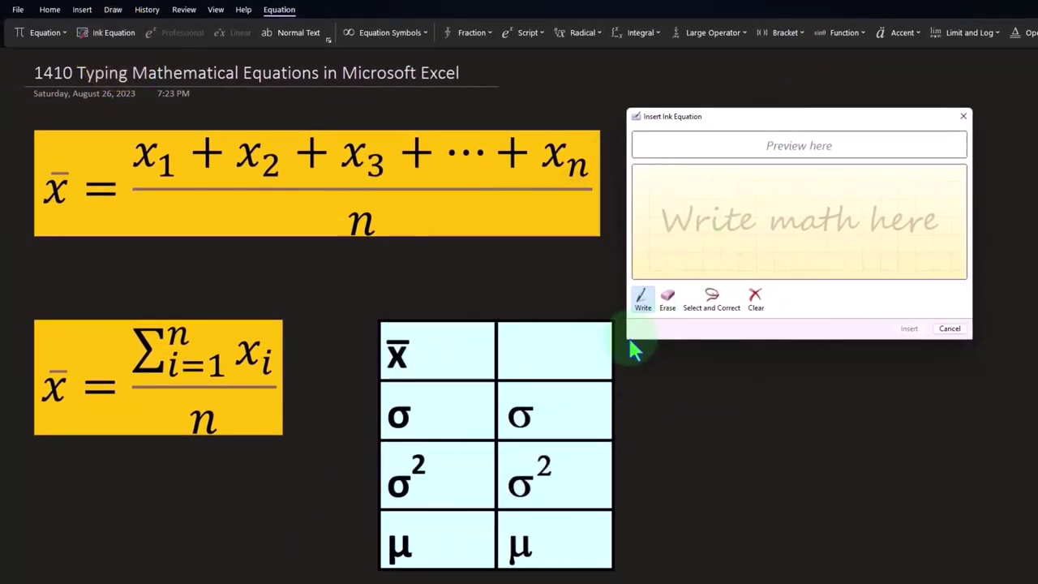
drag(633, 351, 426, 496)
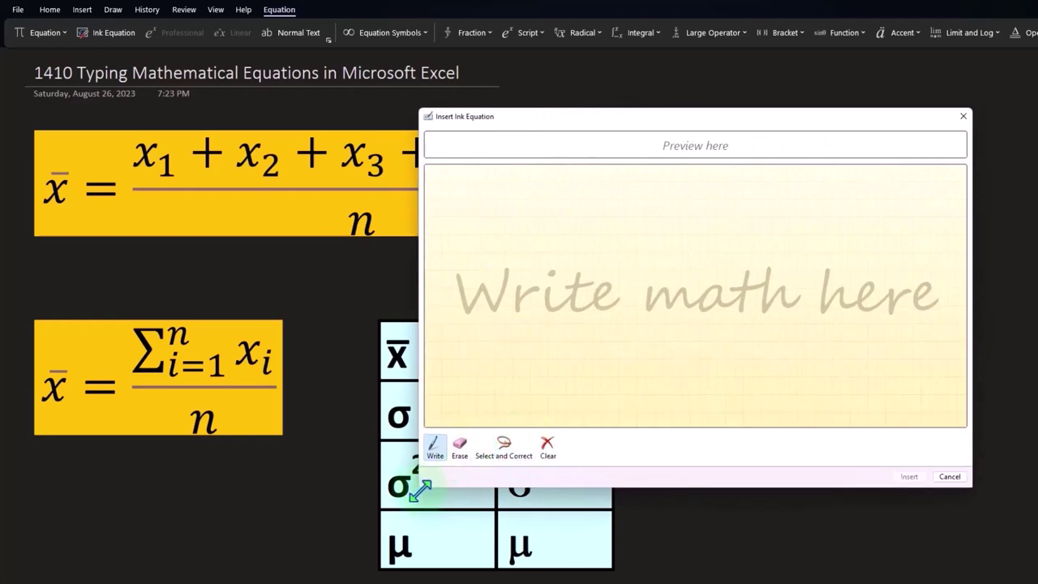
drag(421, 487, 368, 507)
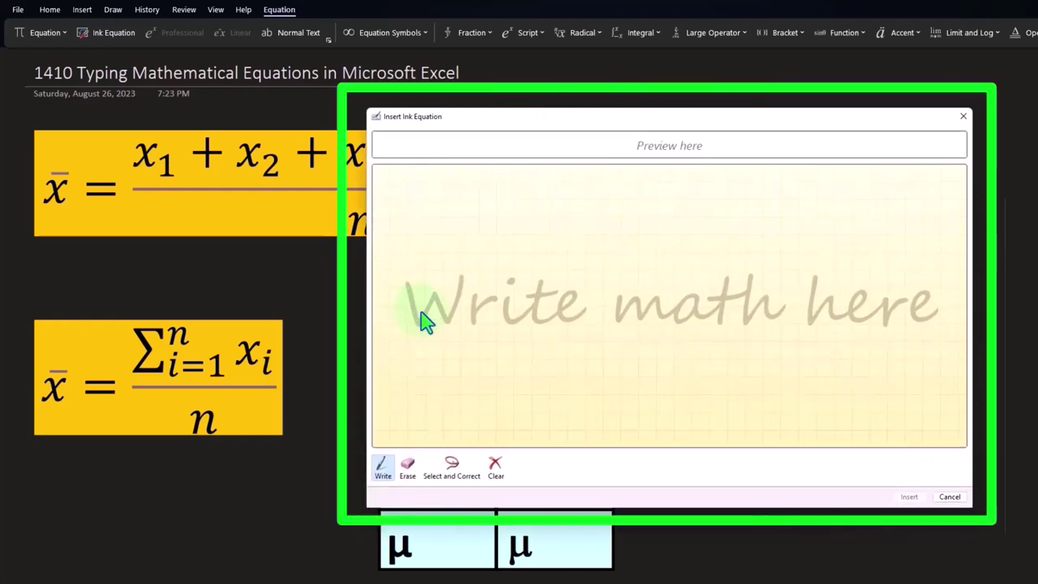
Step: Handwrite x̄ and a summation sign Σ with upper limit n
drag(404, 237, 461, 323)
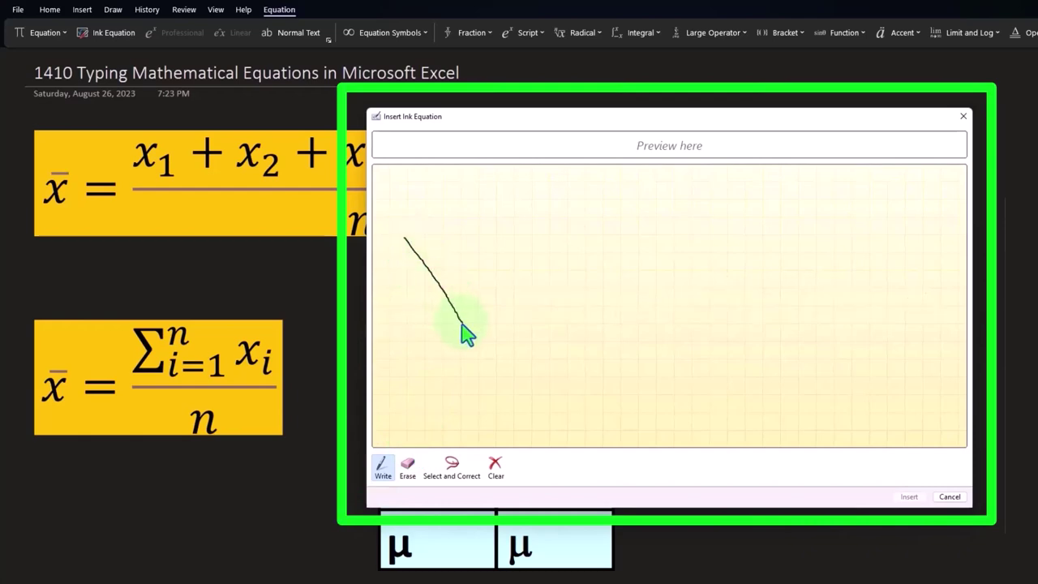
drag(495, 269, 389, 386)
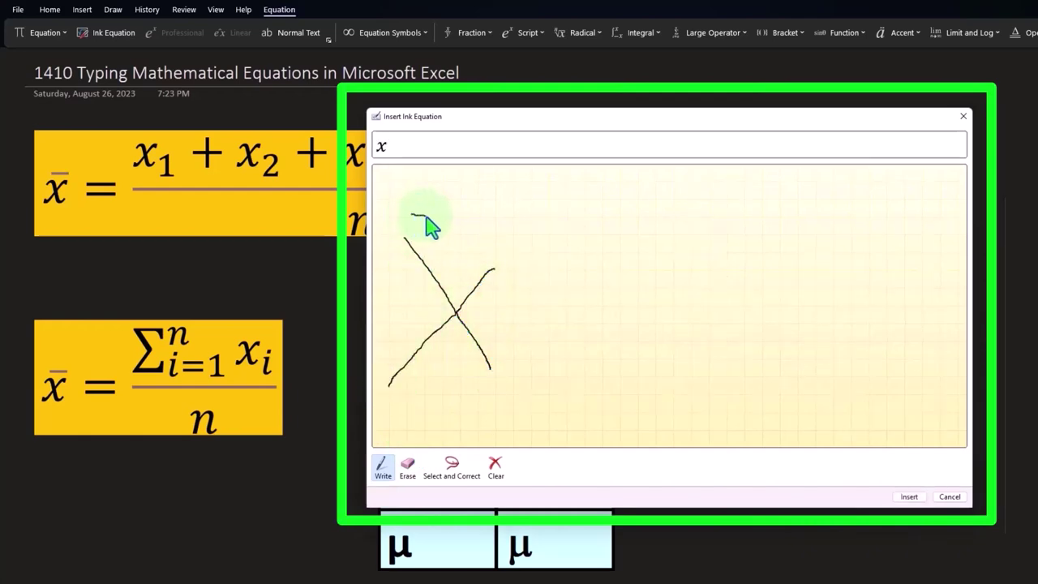
drag(429, 225, 468, 228)
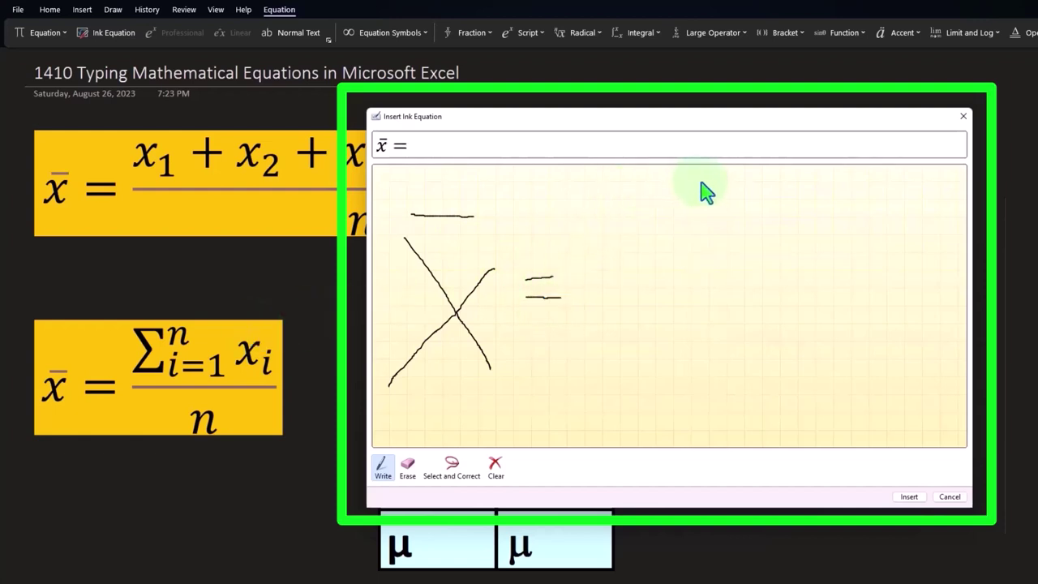
mouse_move(685, 198)
mouse_down()
mouse_move(625, 213)
mouse_move(673, 233)
mouse_move(657, 246)
mouse_up()
drag(605, 280, 681, 296)
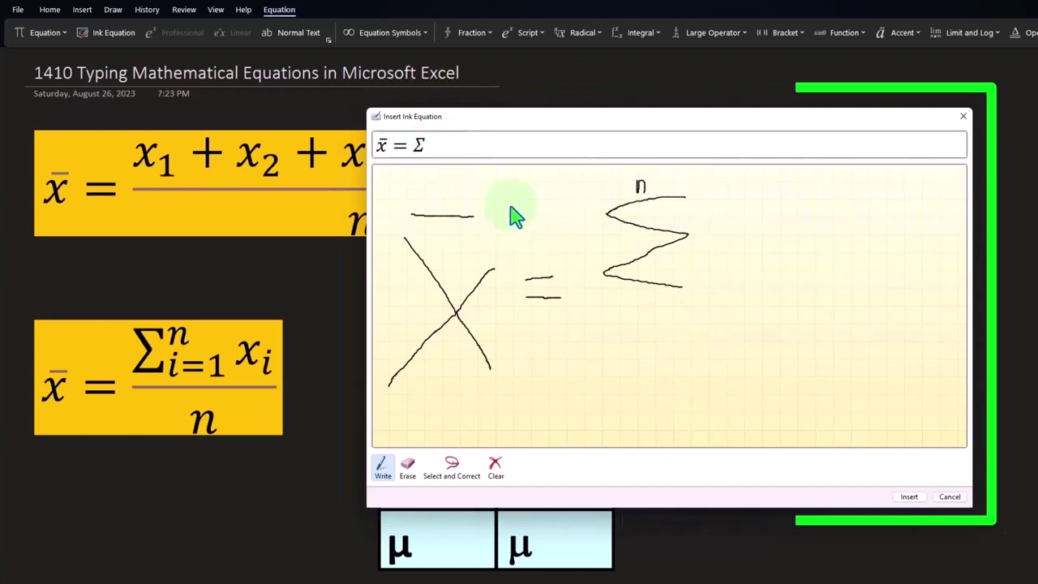
Step: Write the i=1 lower limit, the xᵢ subscript and the fraction bar over n, then insert the summation mean
click(627, 287)
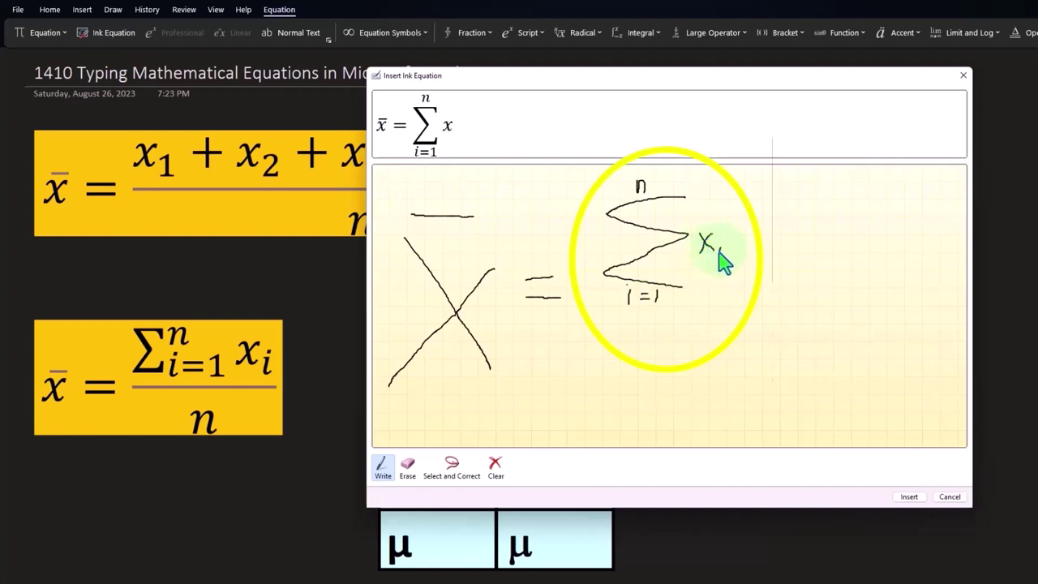
drag(718, 244, 720, 251)
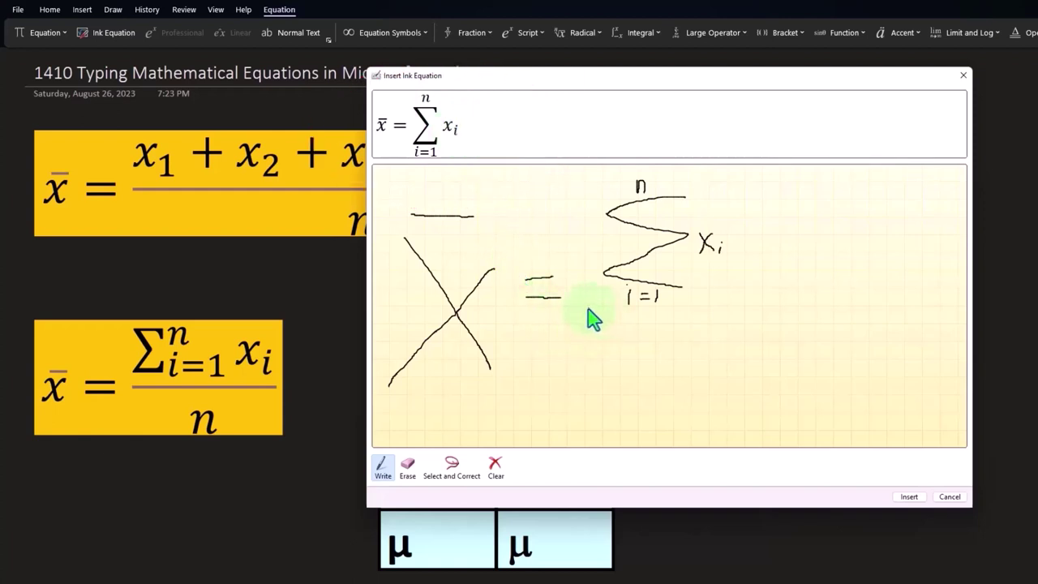
drag(588, 309, 779, 313)
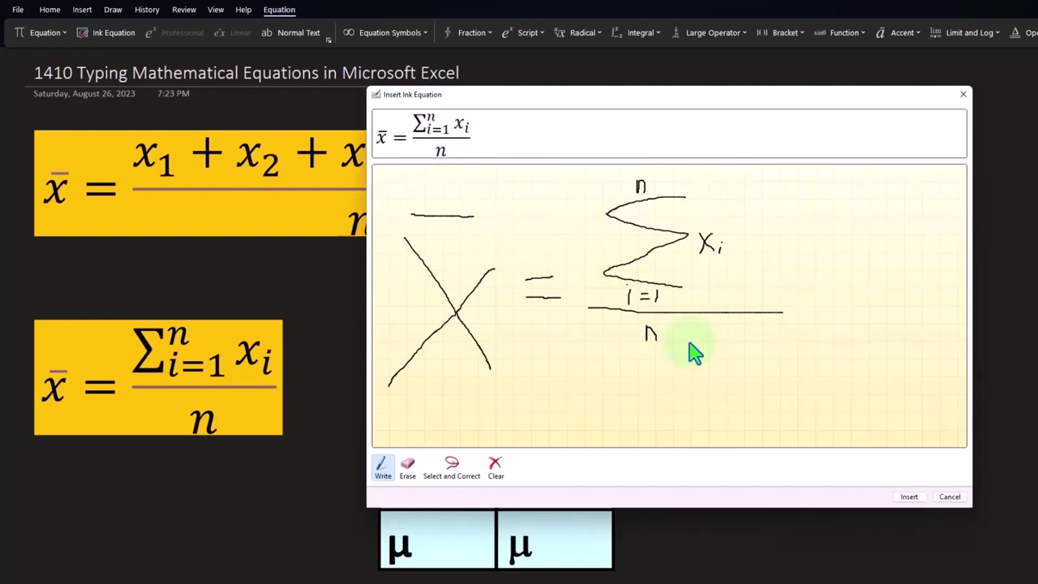
click(909, 498)
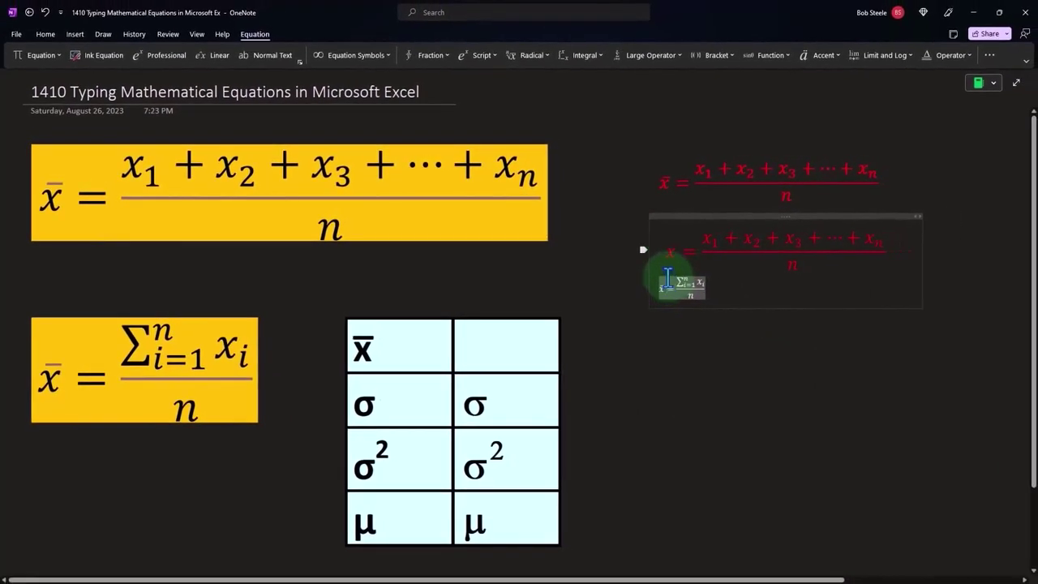
Step: Resize the inserted summation mean formula x̄ = Σxᵢ/n to font size 26
drag(661, 283, 695, 289)
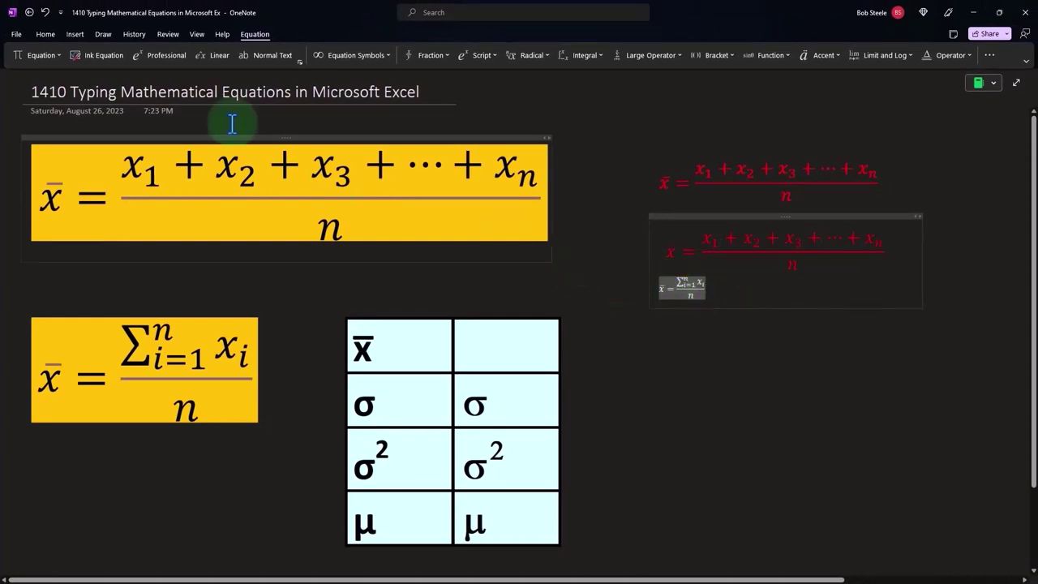
click(46, 34)
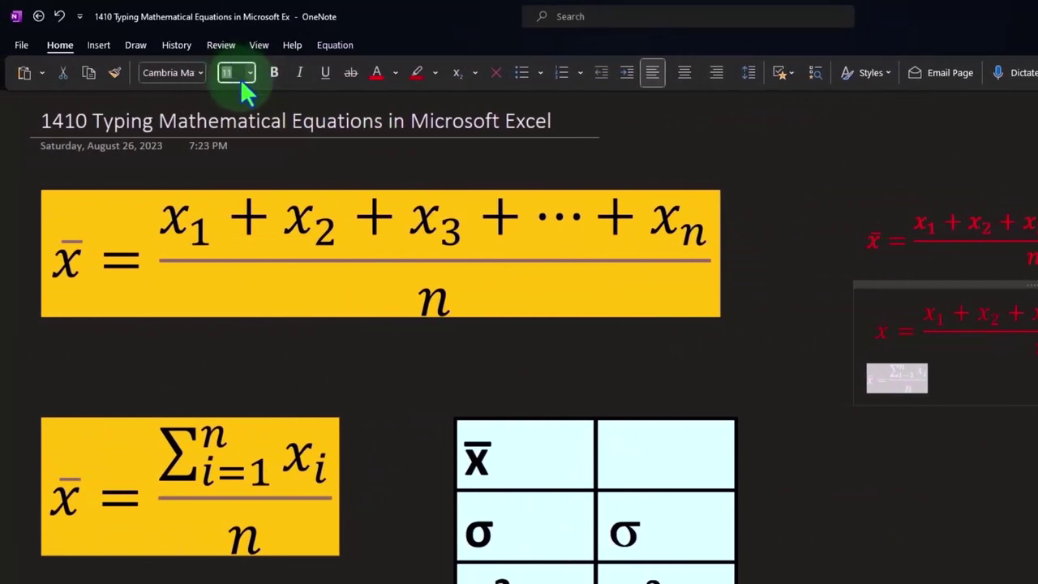
click(251, 73)
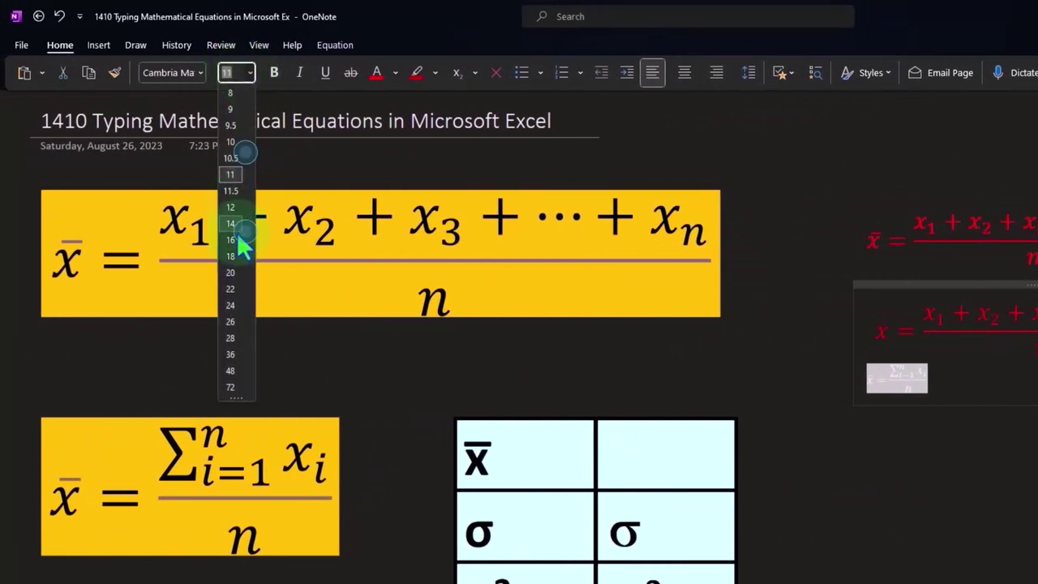
click(232, 318)
click(770, 438)
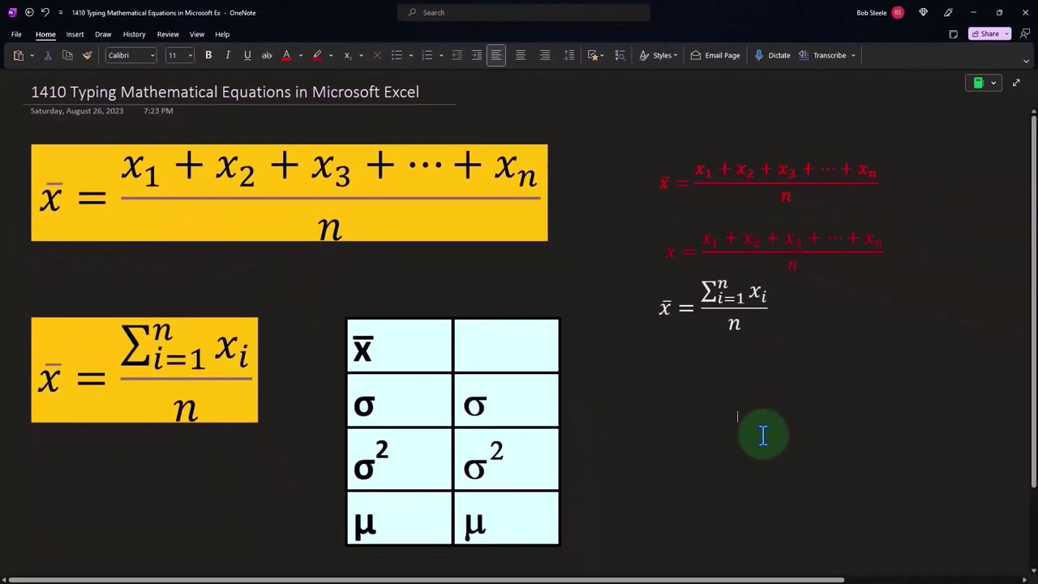
Step: Add a new note below the formulas containing the letter x
click(720, 402)
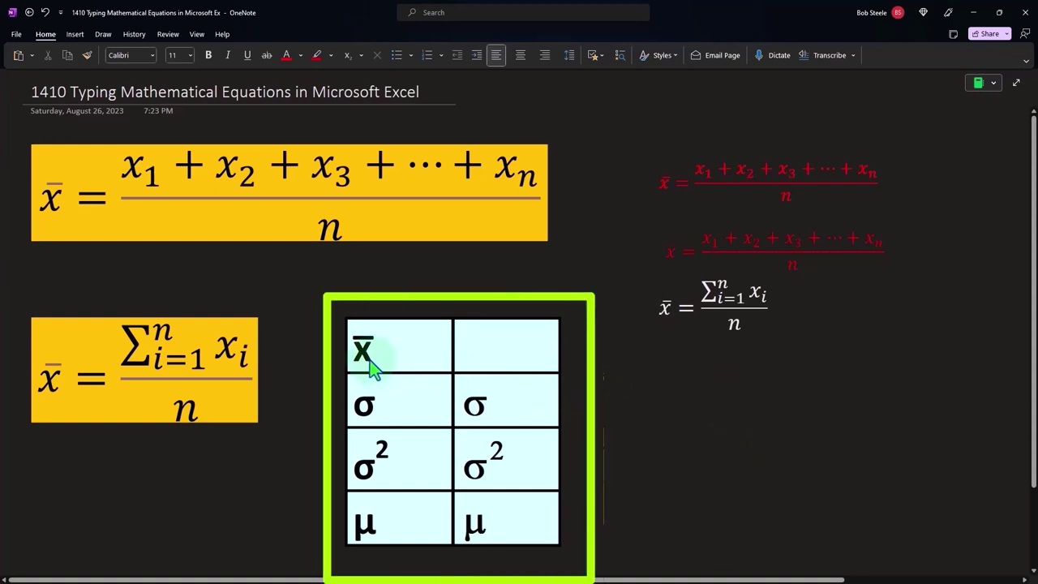
text(x)
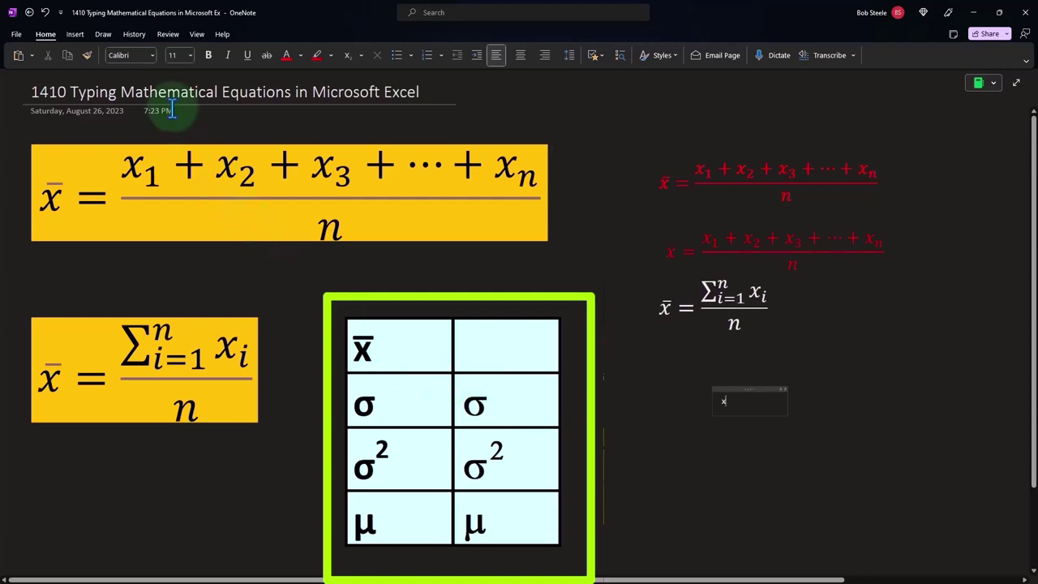
click(75, 34)
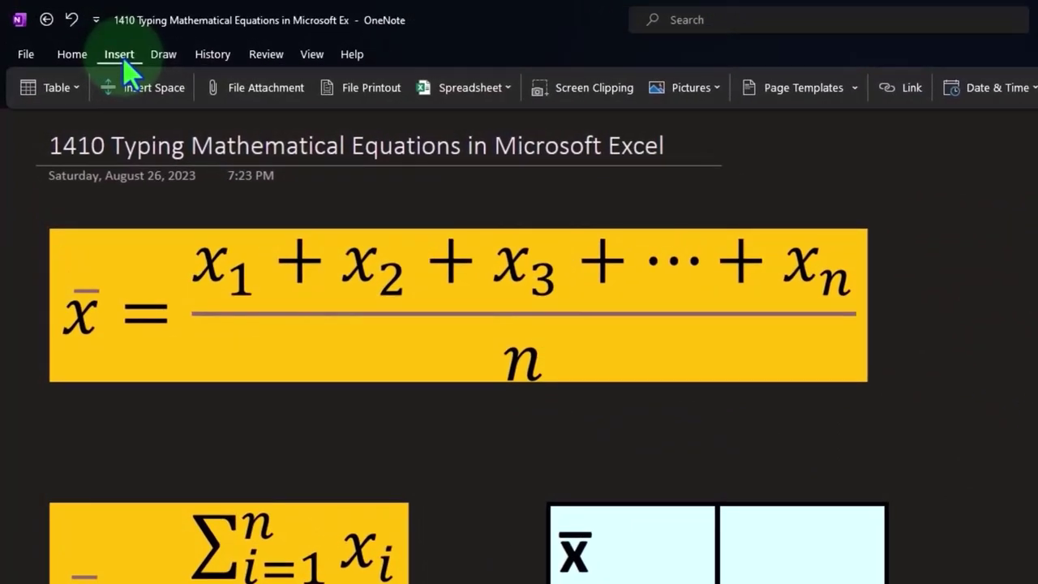
Step: Add a Combining Overline (0305) from the Combining Diacritical Marks subset over the x to form x̄
click(130, 71)
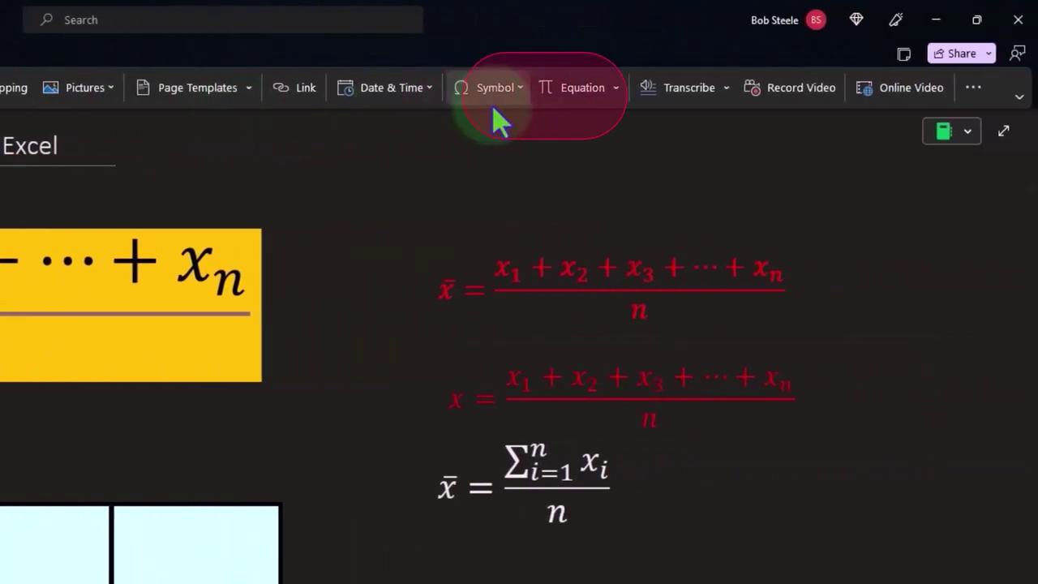
click(524, 107)
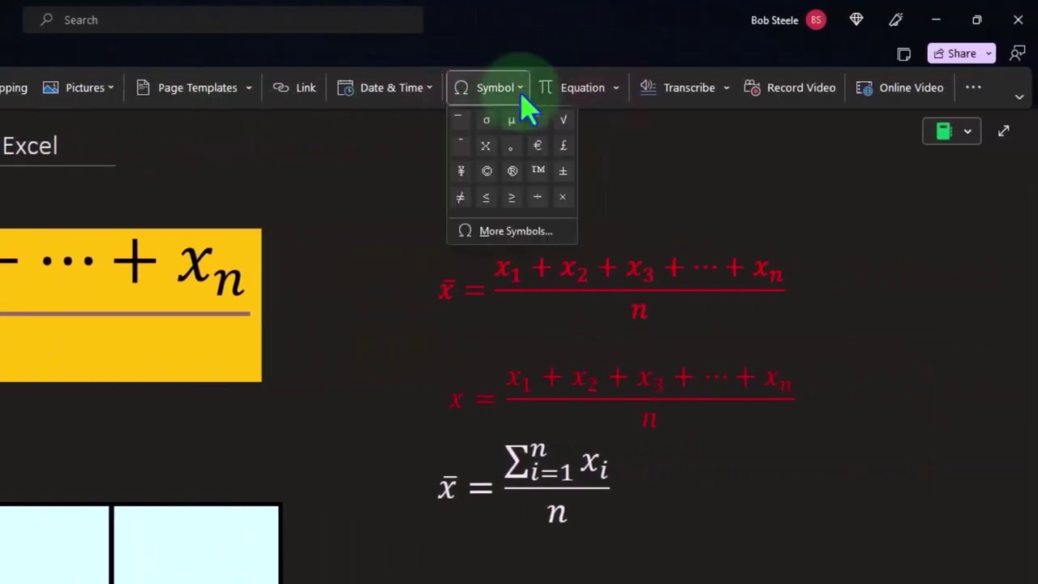
click(485, 99)
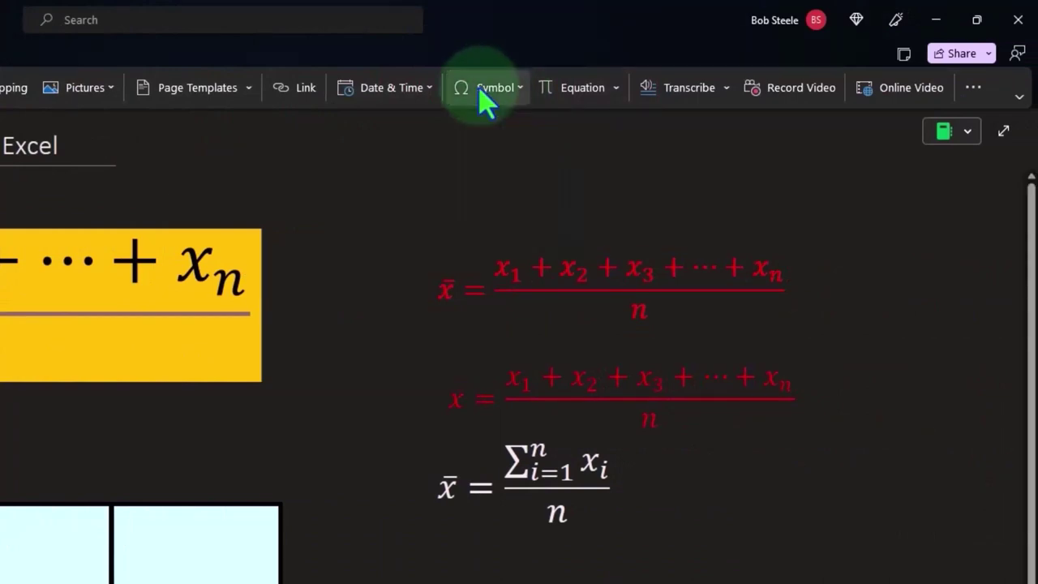
click(480, 93)
click(479, 95)
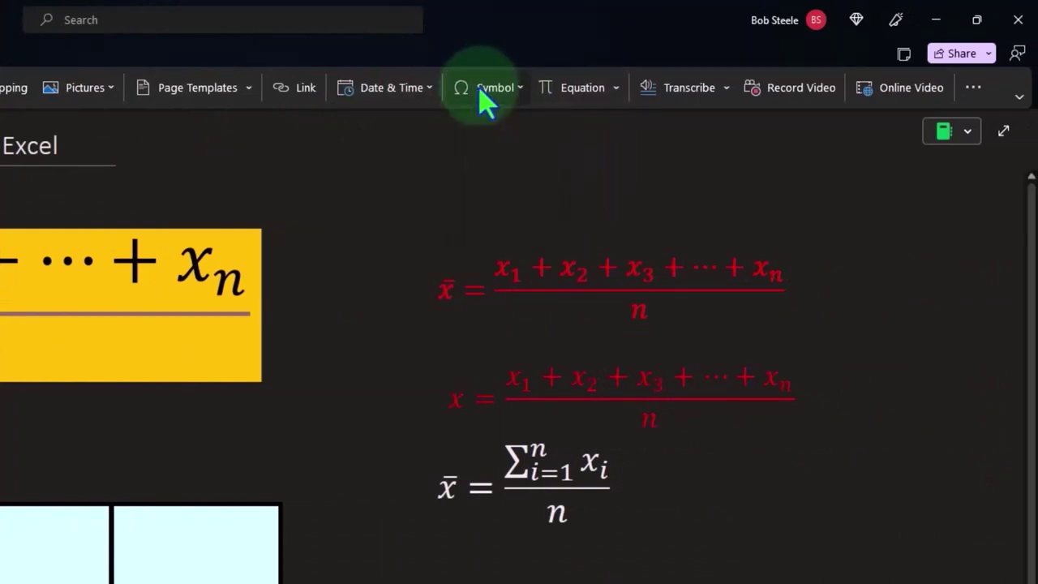
click(479, 95)
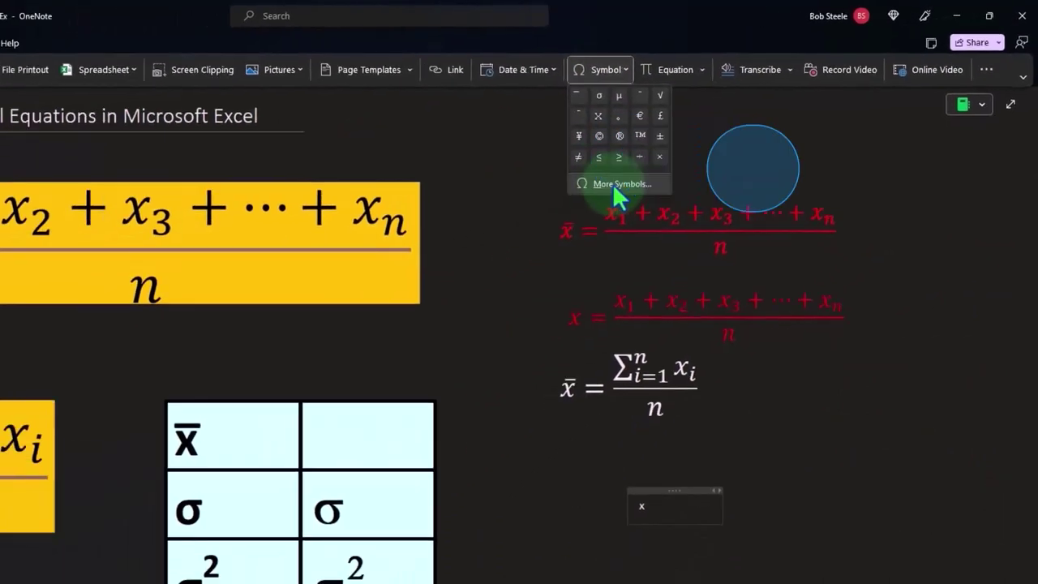
click(504, 225)
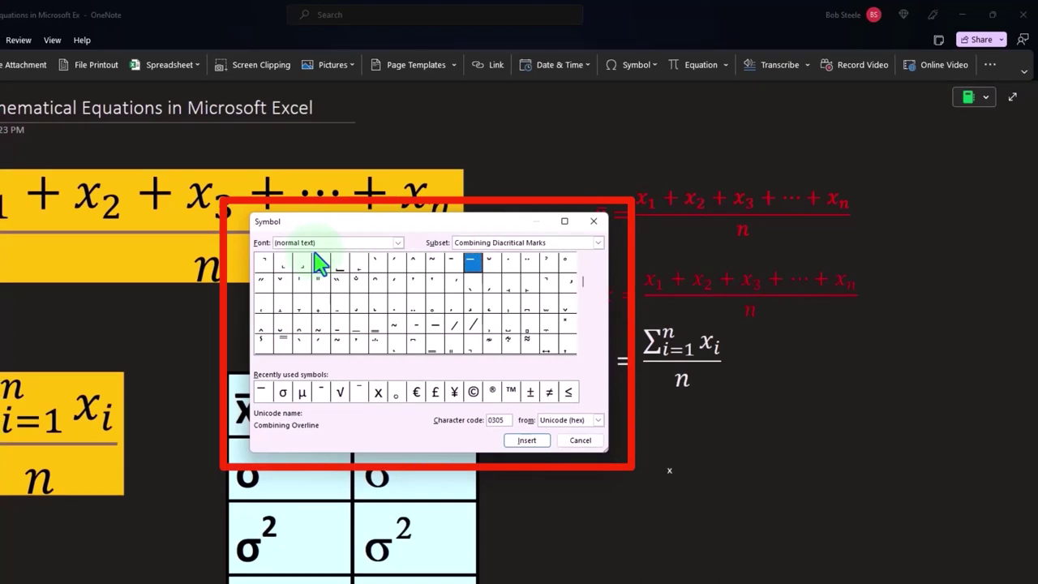
click(598, 243)
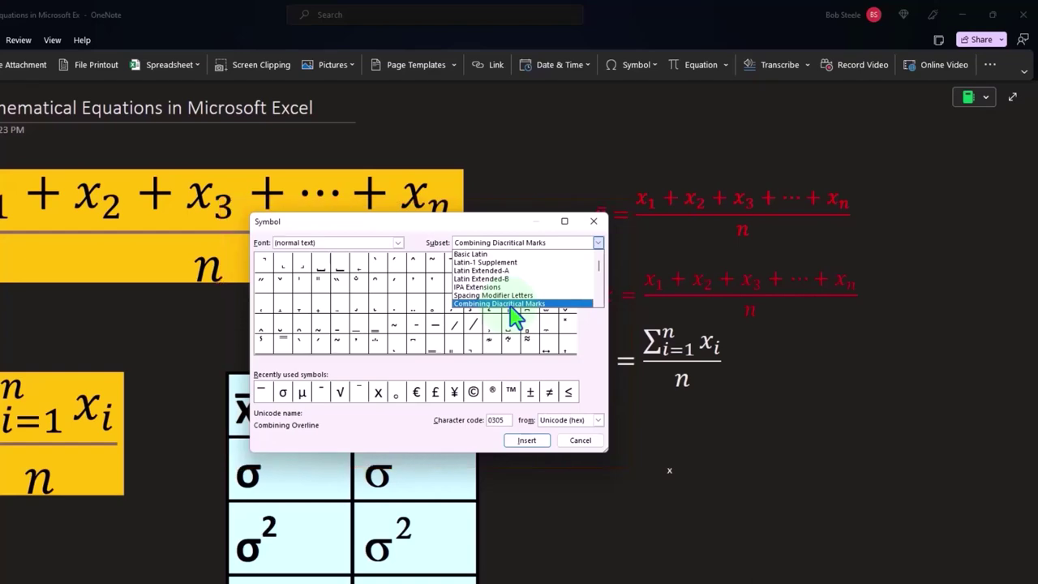
click(536, 305)
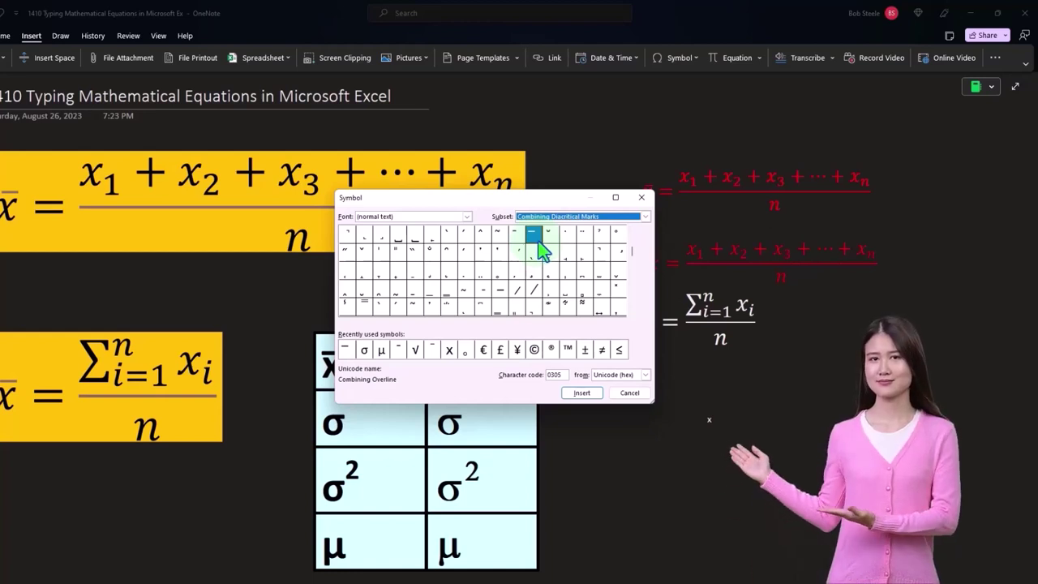
click(535, 237)
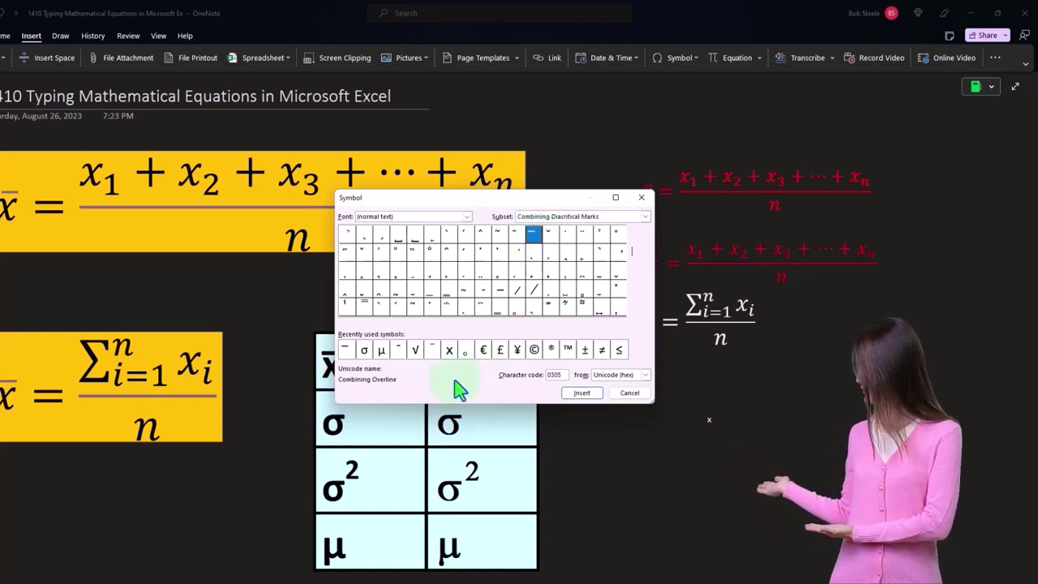
click(375, 396)
click(577, 394)
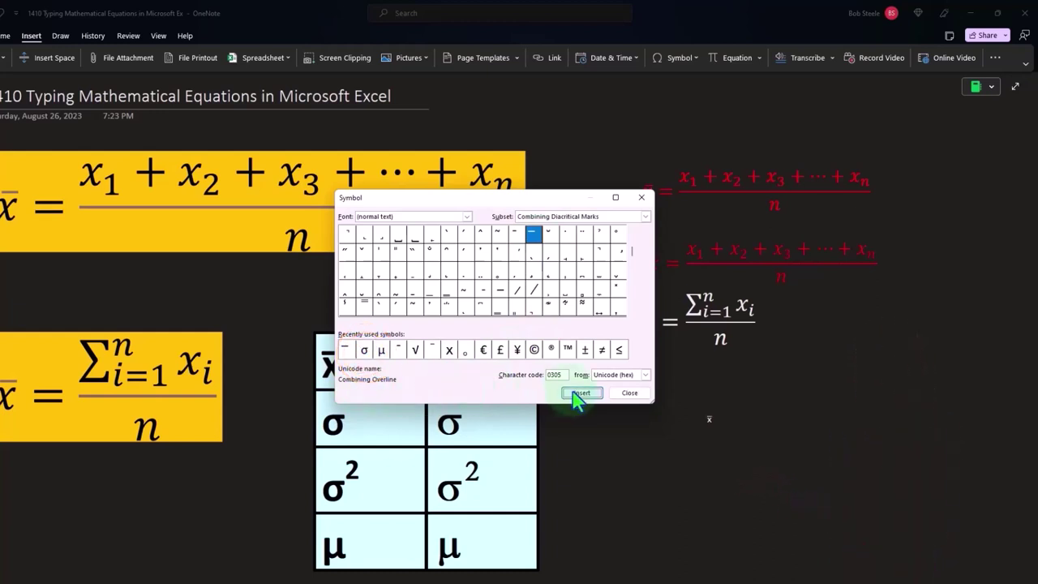
click(642, 197)
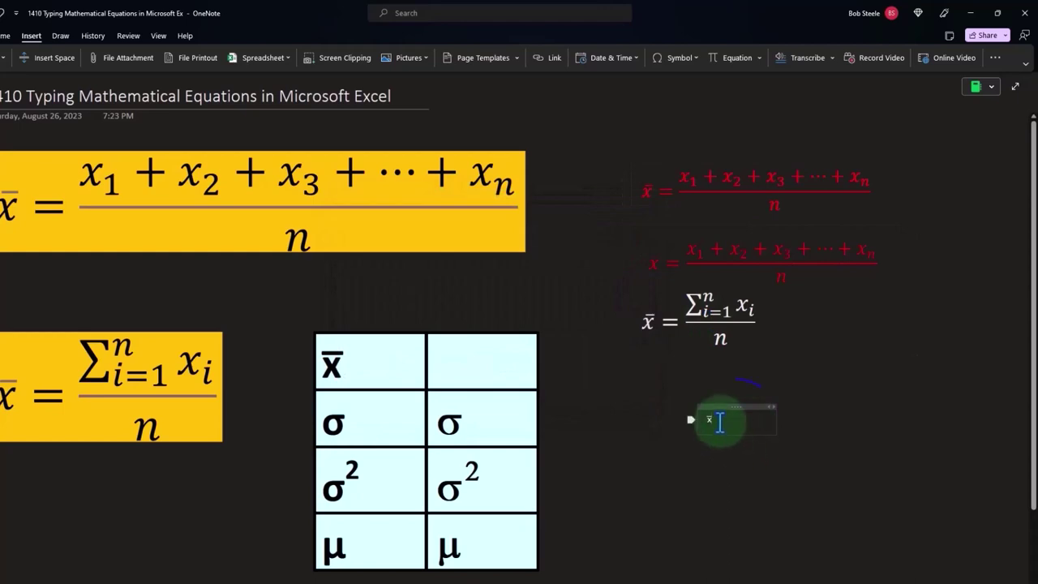
Step: Set the x̄ note to font size 22
click(697, 419)
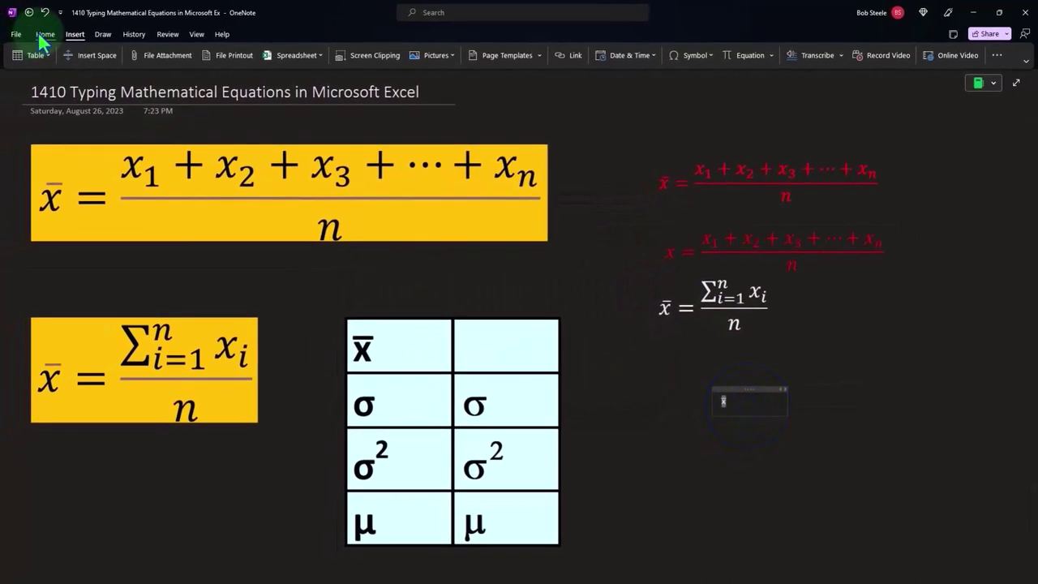
click(26, 34)
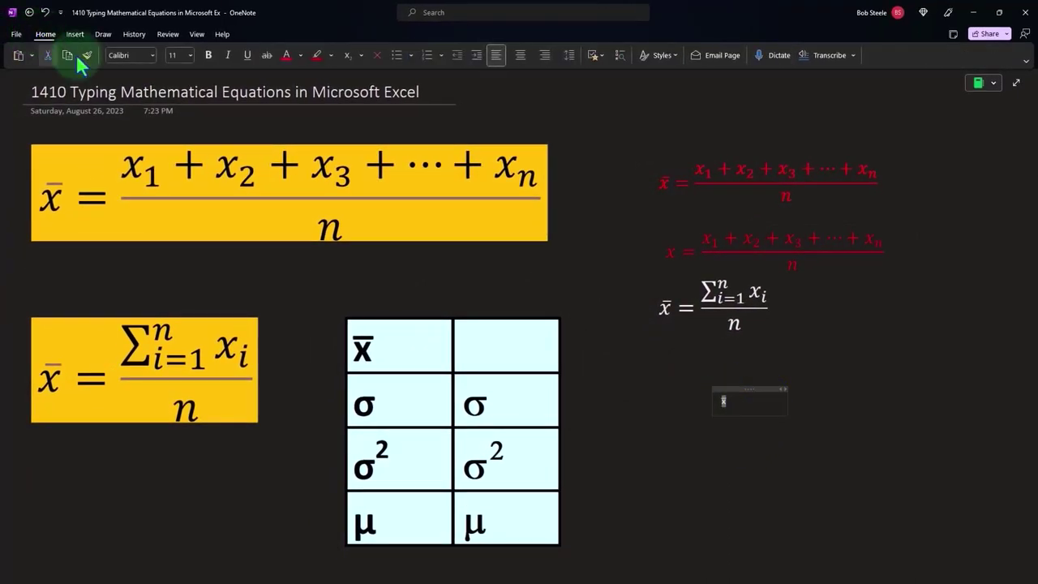
click(191, 55)
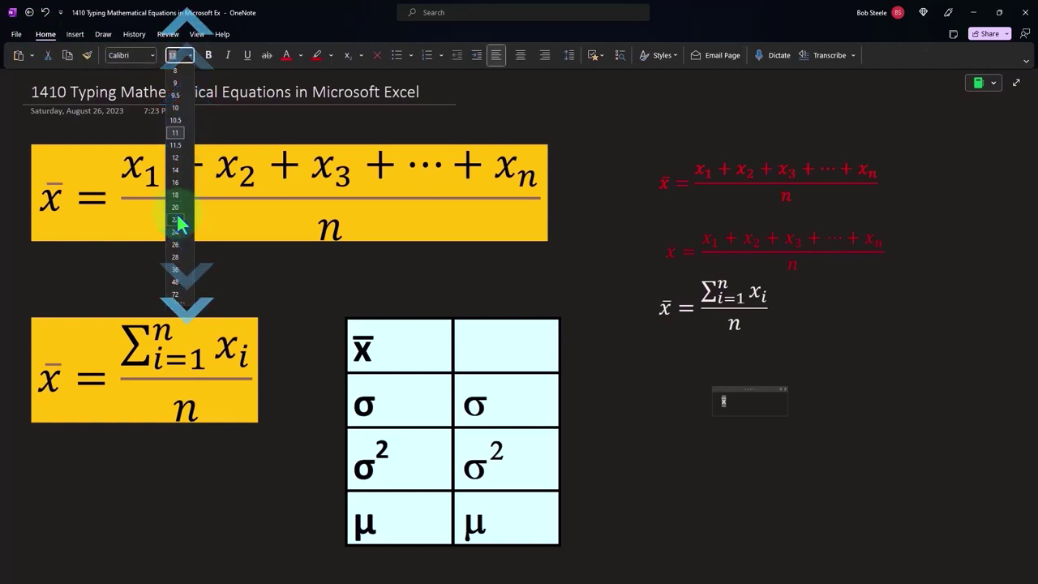
click(180, 204)
click(742, 452)
text(s)
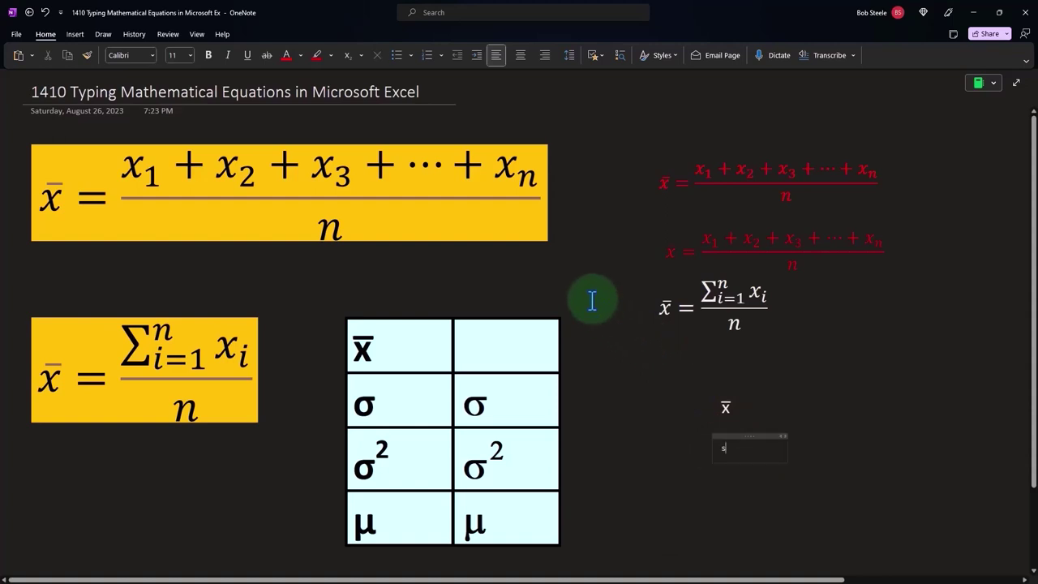
Step: Turn the typed s into σ with the Symbol font, enlarge it, and move it beside x̄
key(shift+Left)
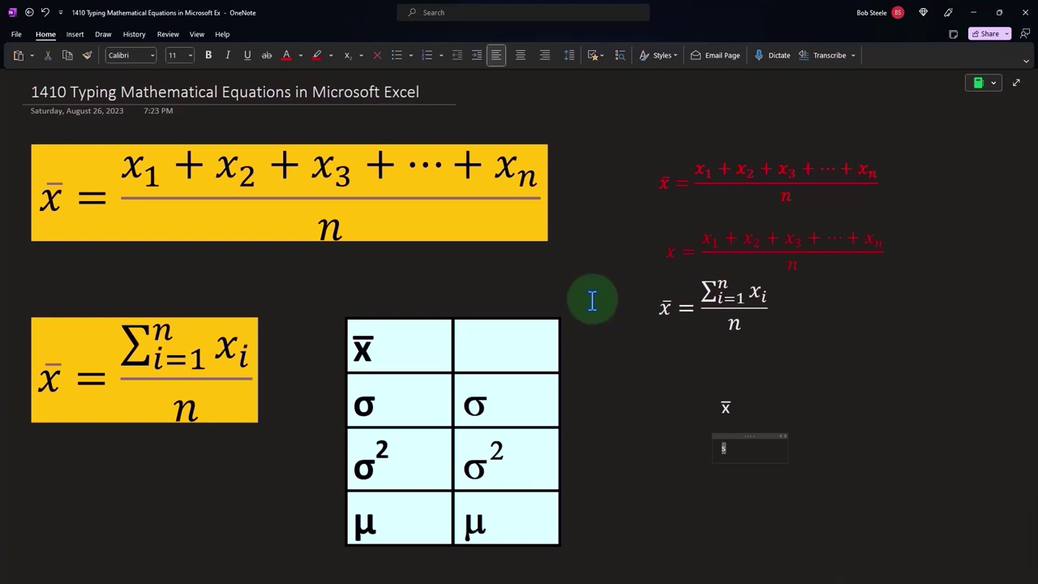
click(152, 55)
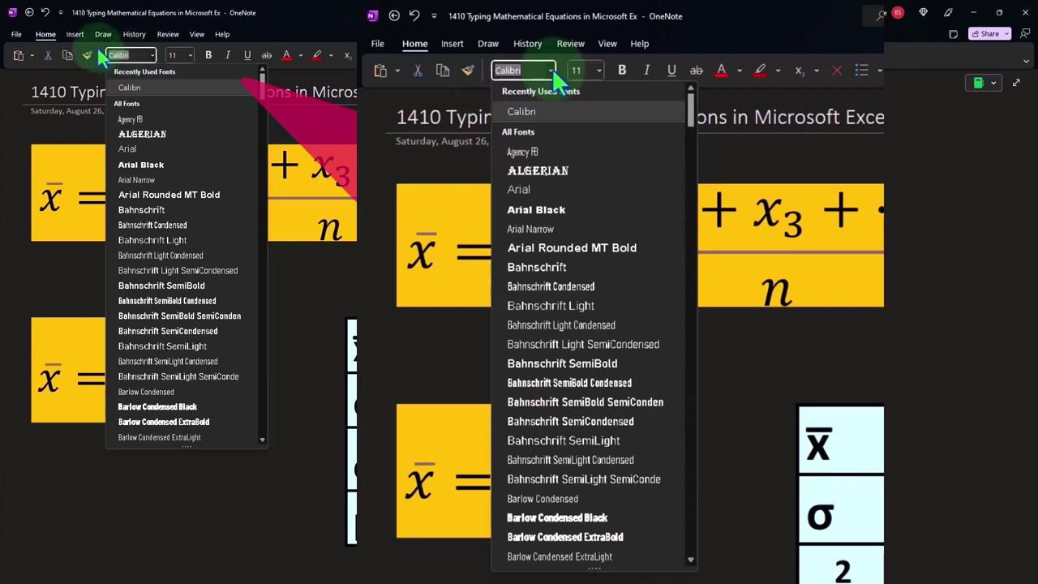
text(Symbol)
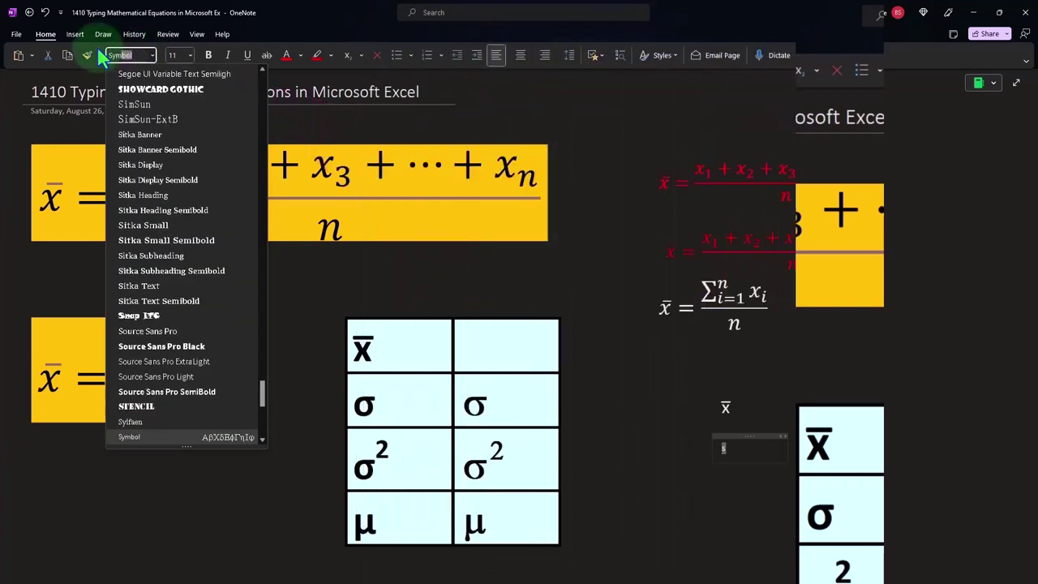
key(Return)
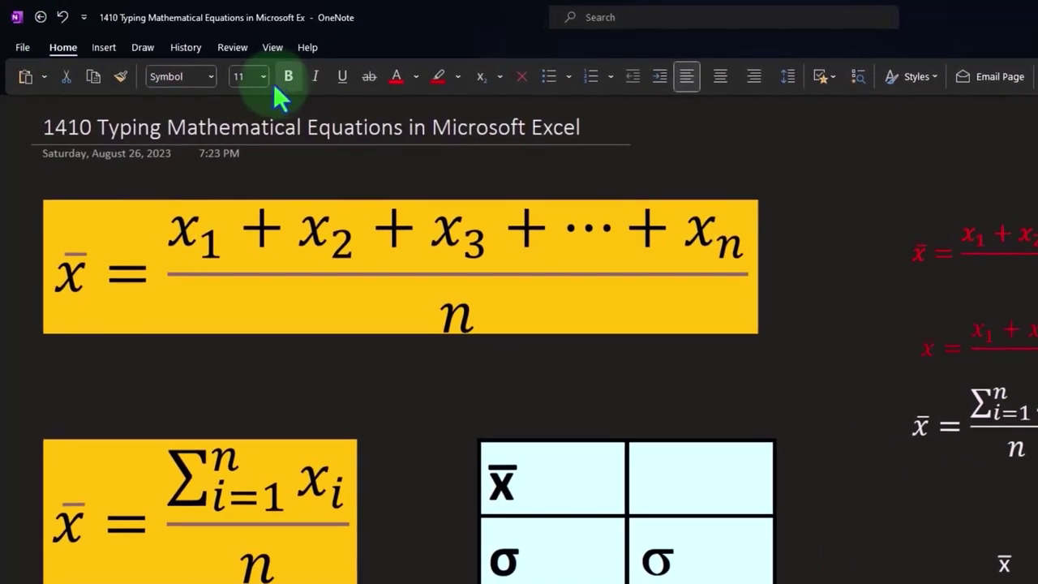
click(264, 77)
click(247, 294)
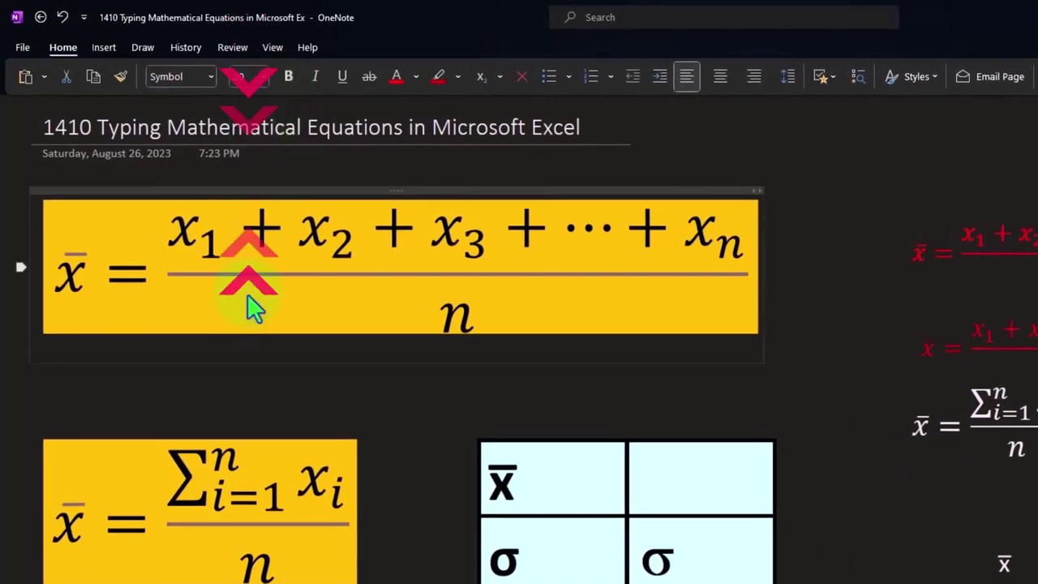
drag(759, 454, 774, 408)
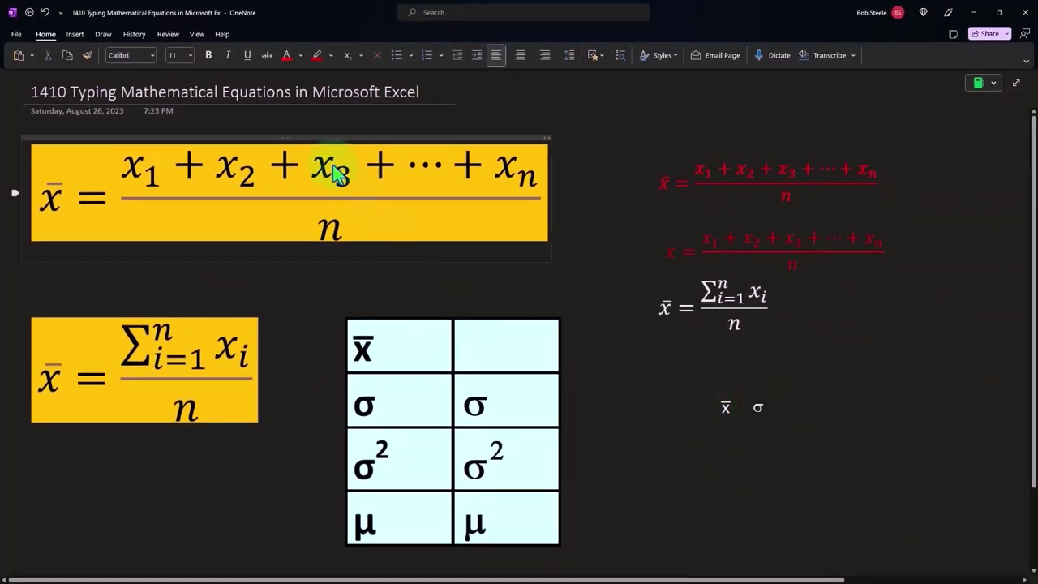
Step: Insert Greek Small Letter Sigma from the Greek and Coptic subset of More Symbols
click(74, 34)
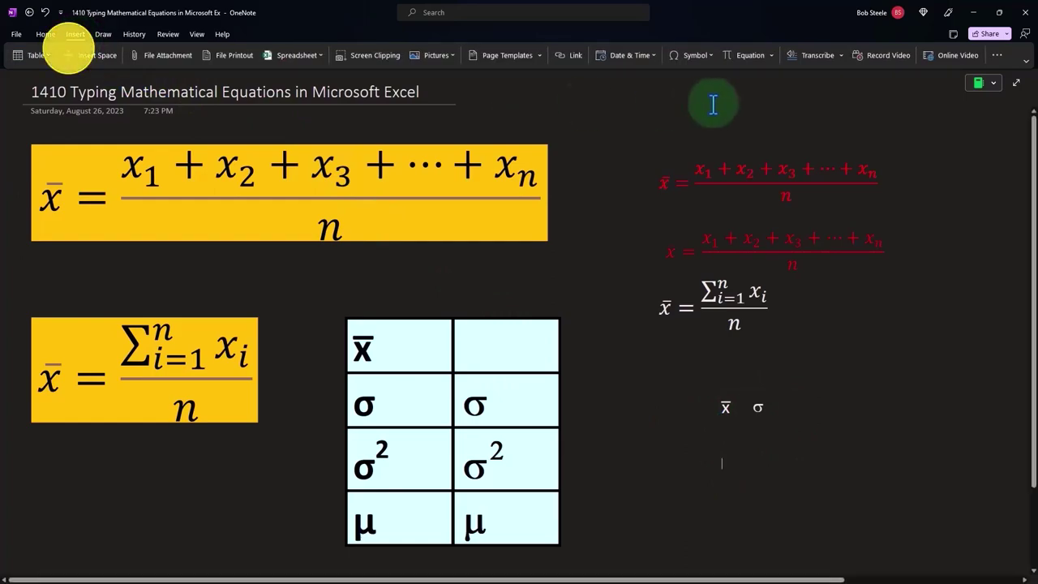
click(694, 55)
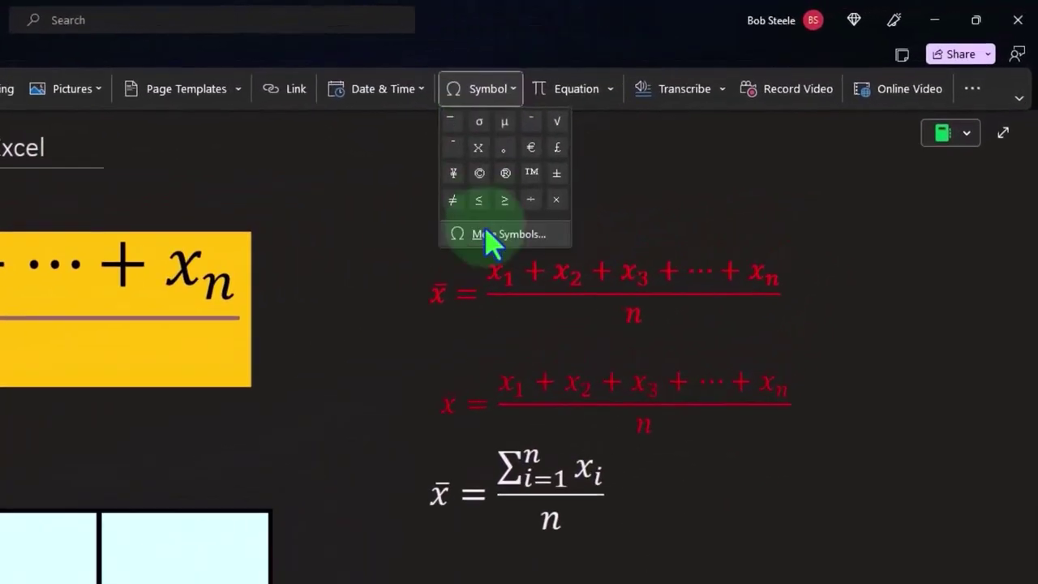
click(572, 204)
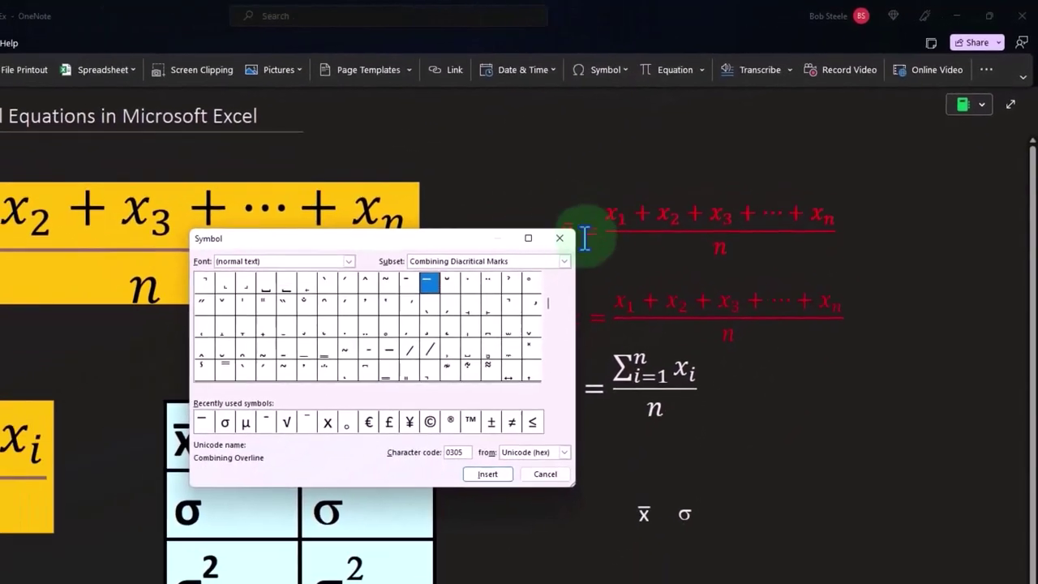
click(594, 245)
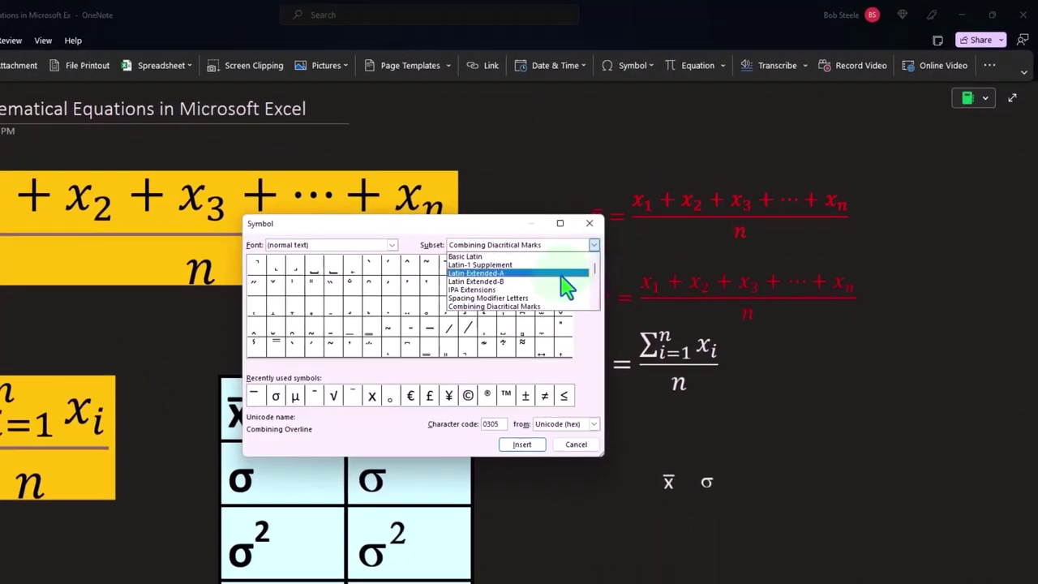
scroll(563, 284, down, 1)
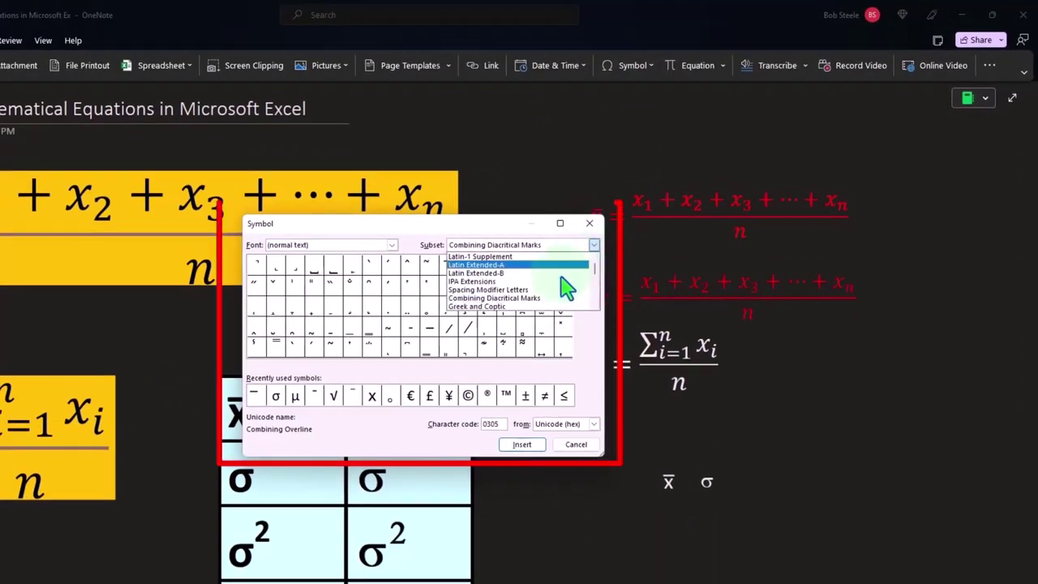
click(524, 308)
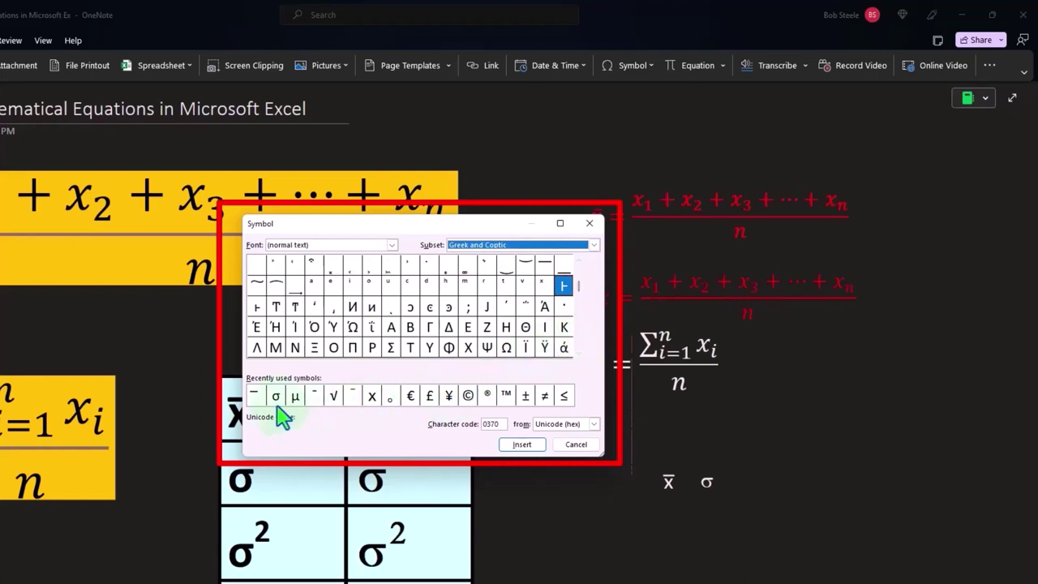
mouse_move(580, 301)
click(580, 355)
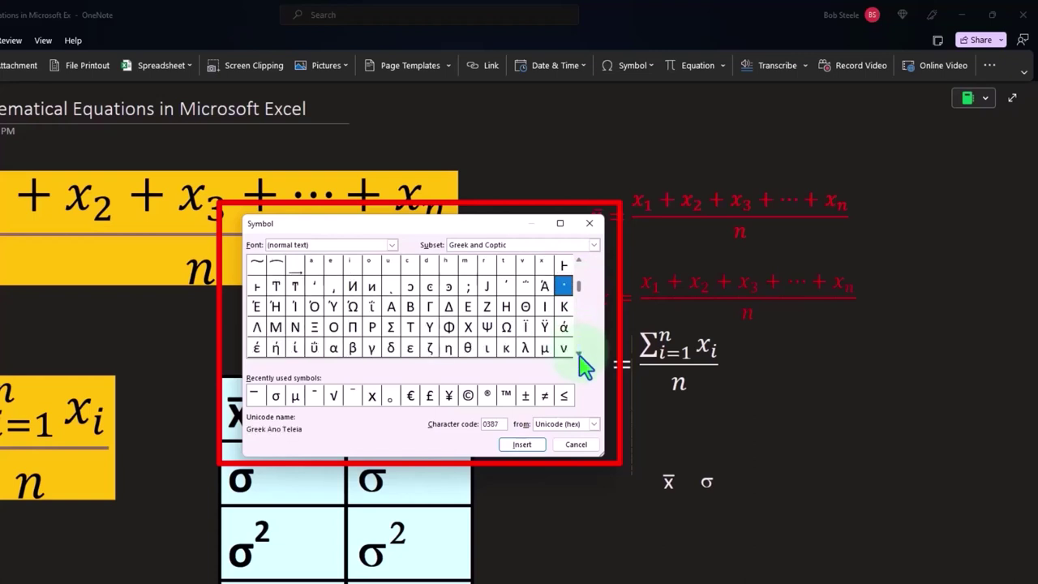
click(580, 354)
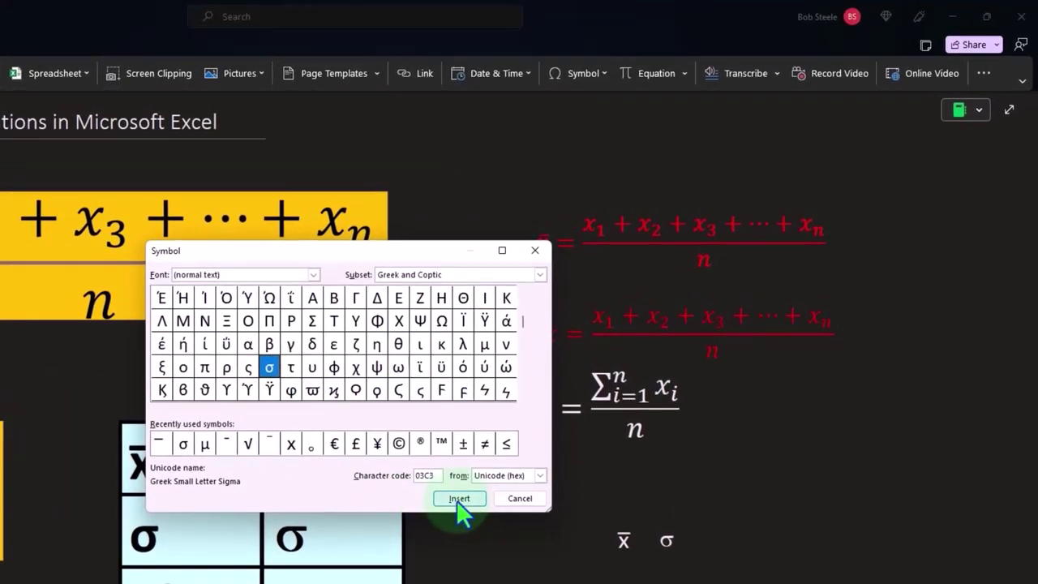
click(459, 499)
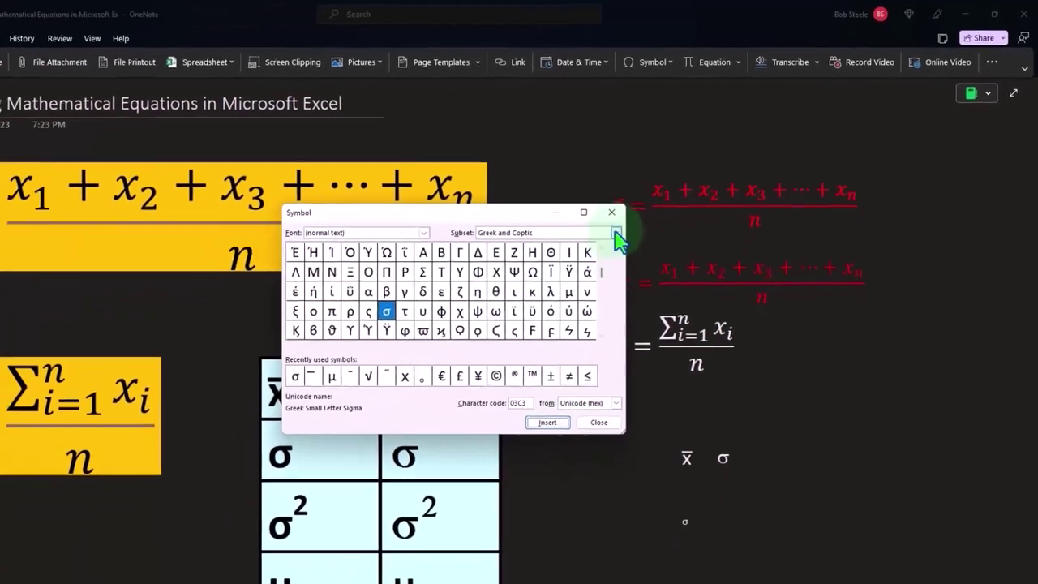
Step: Set the inserted σ to size 20 and move it to the end of the x̄ σ row
click(653, 194)
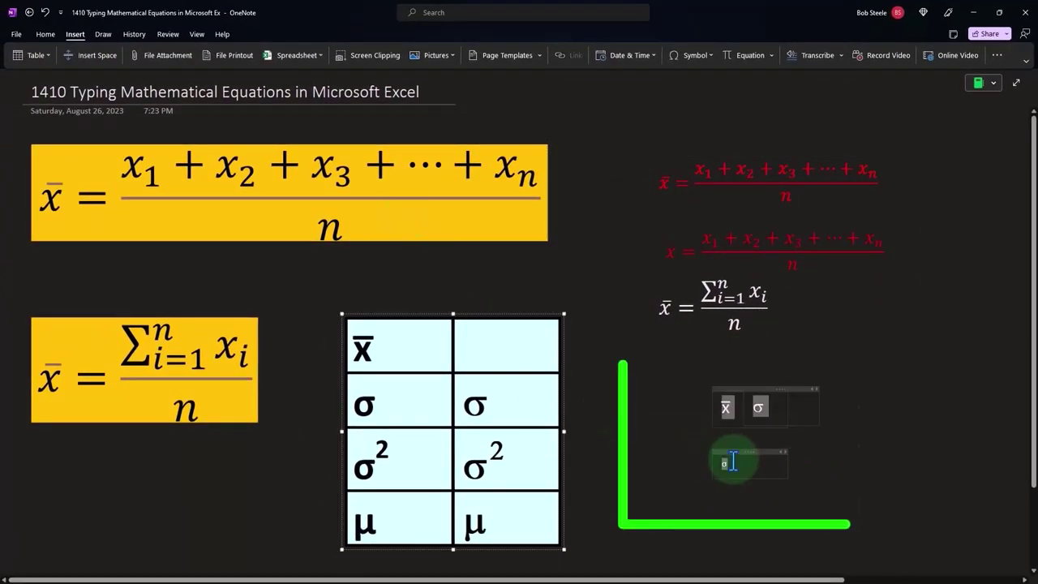
drag(734, 469, 706, 464)
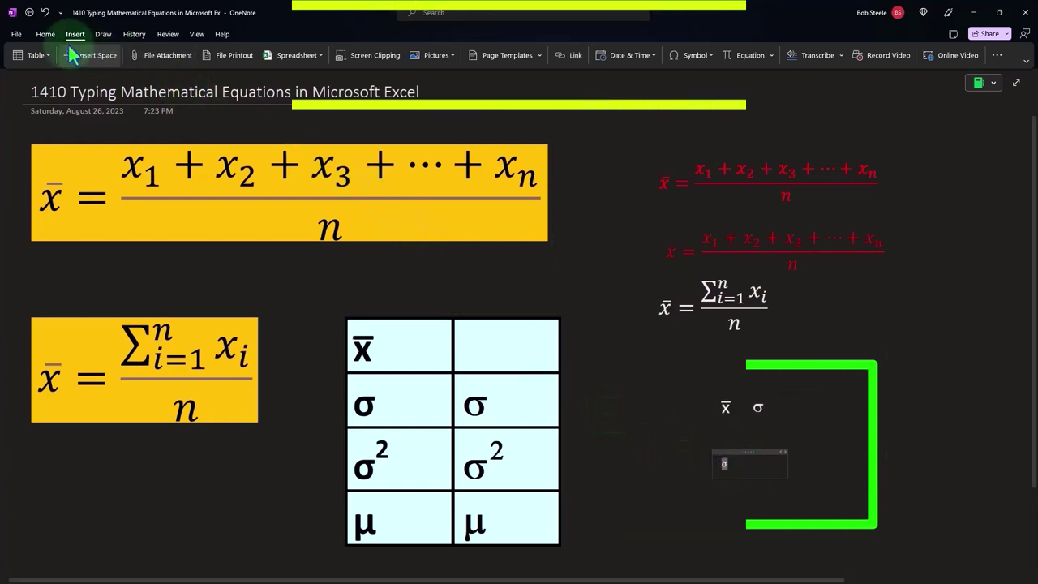
click(46, 34)
click(190, 56)
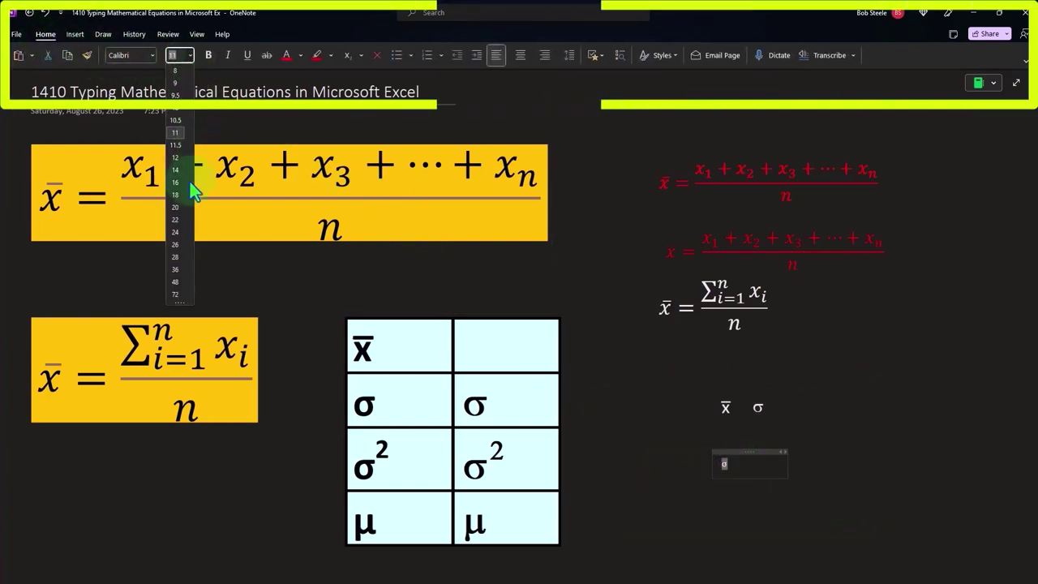
click(175, 208)
drag(742, 452, 807, 384)
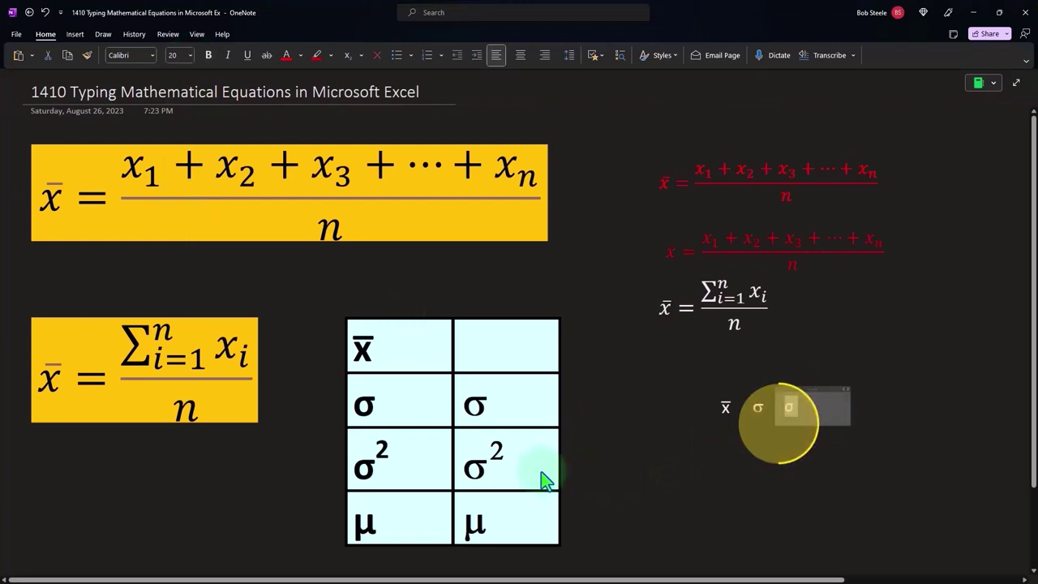
click(709, 465)
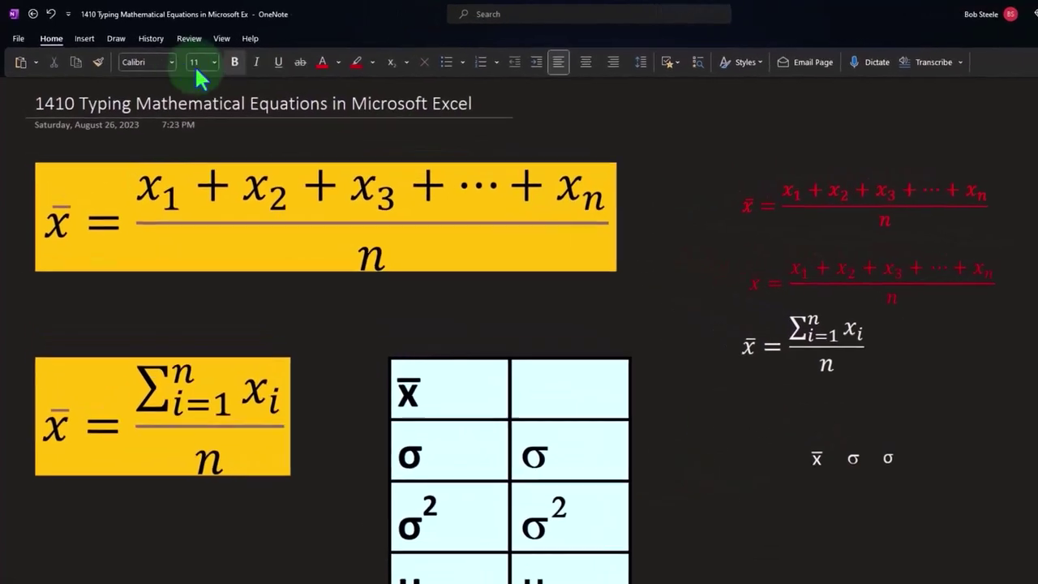
click(98, 46)
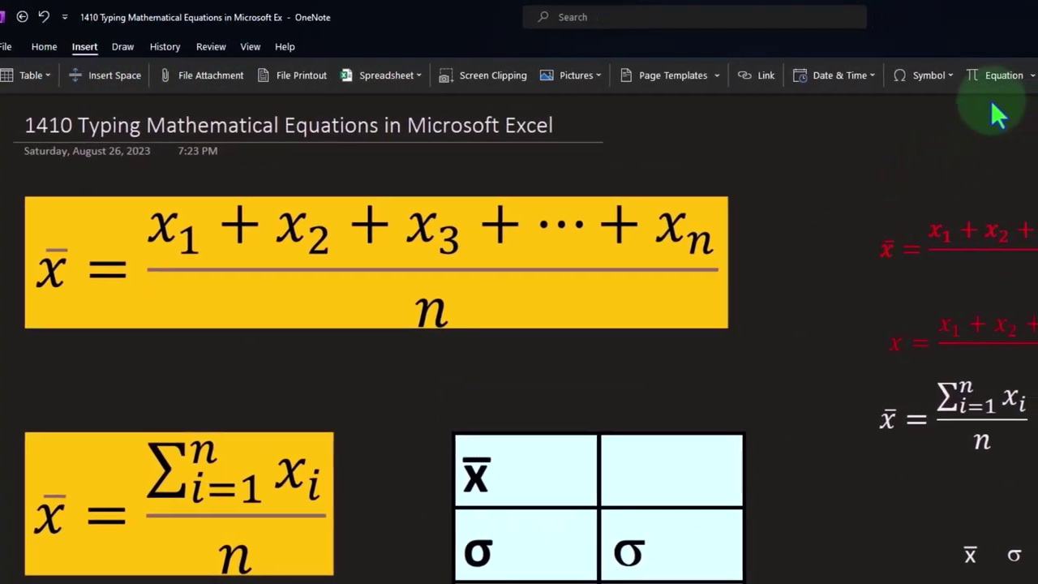
Step: Insert σ from the recently used symbols into a new note and type 2 after it
click(735, 82)
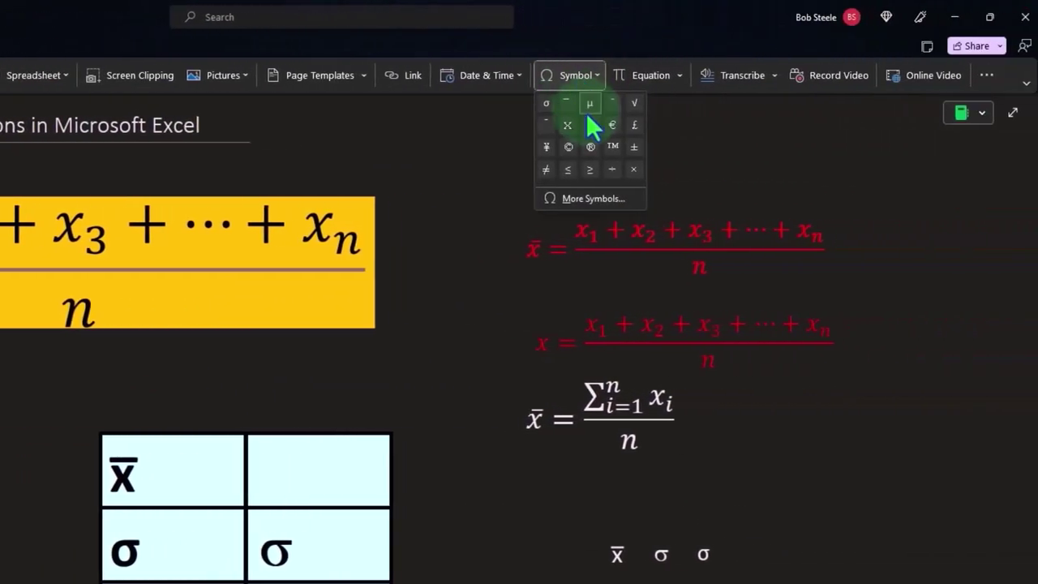
click(572, 199)
click(138, 456)
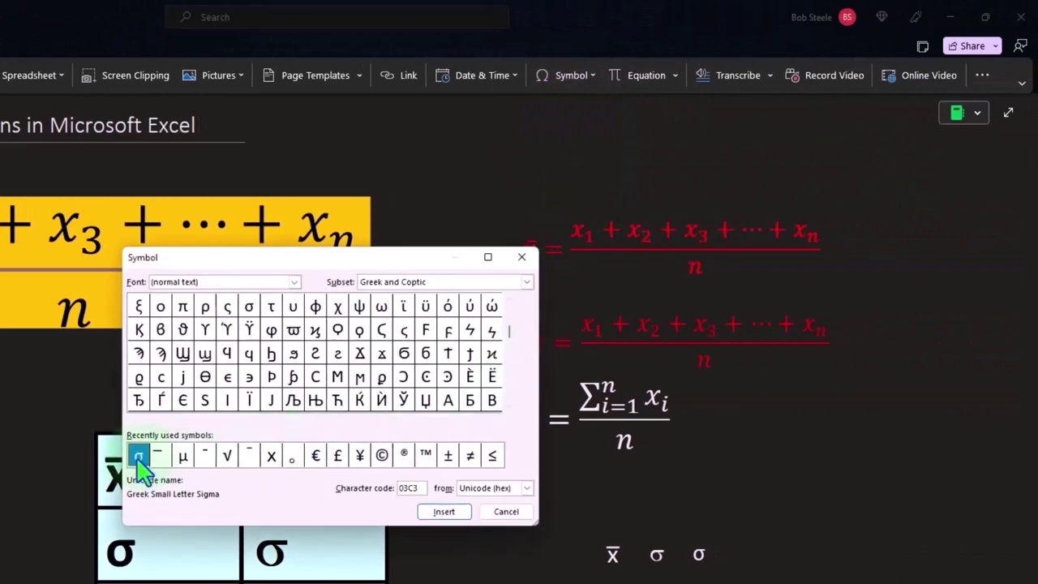
click(445, 511)
click(522, 257)
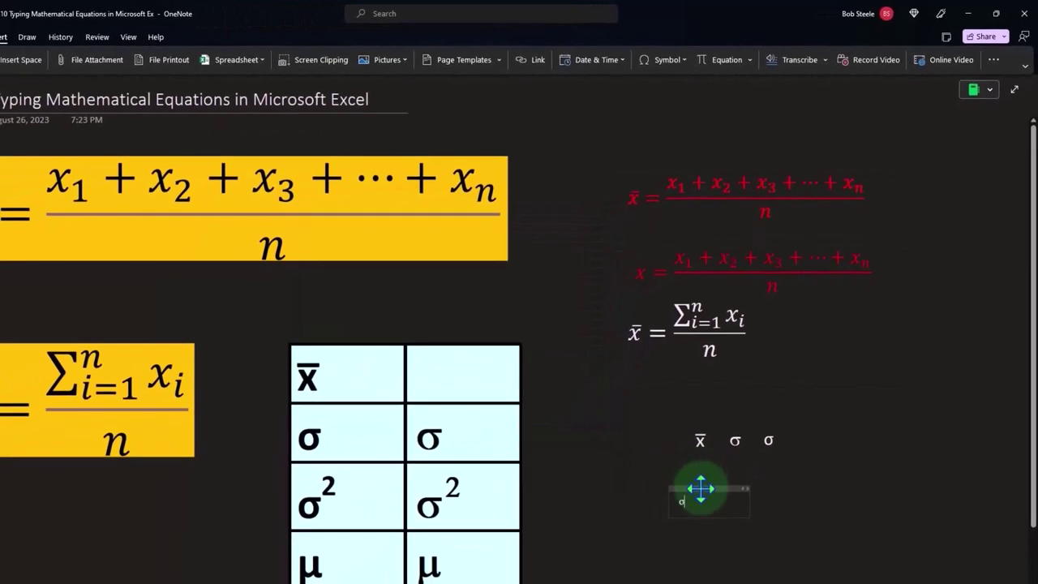
text(2)
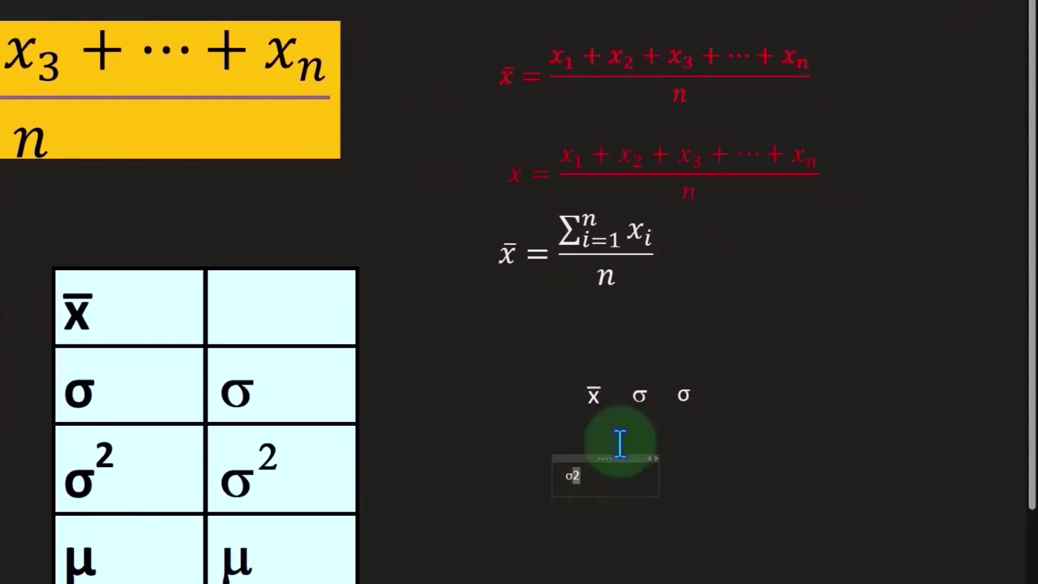
Step: Open the context menu on the σ2 text and dismiss it with Esc
right_click(574, 477)
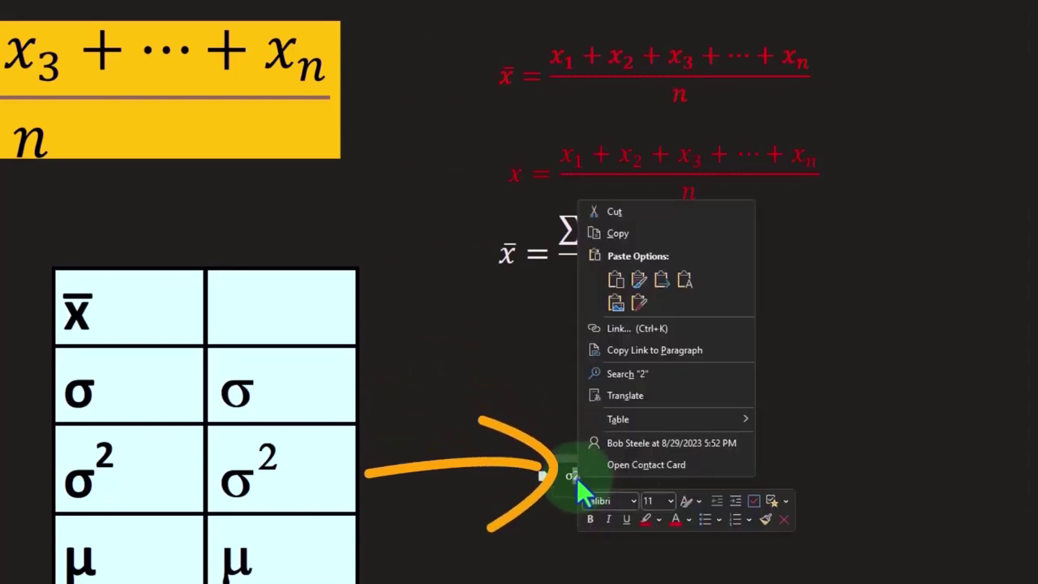
key(Escape)
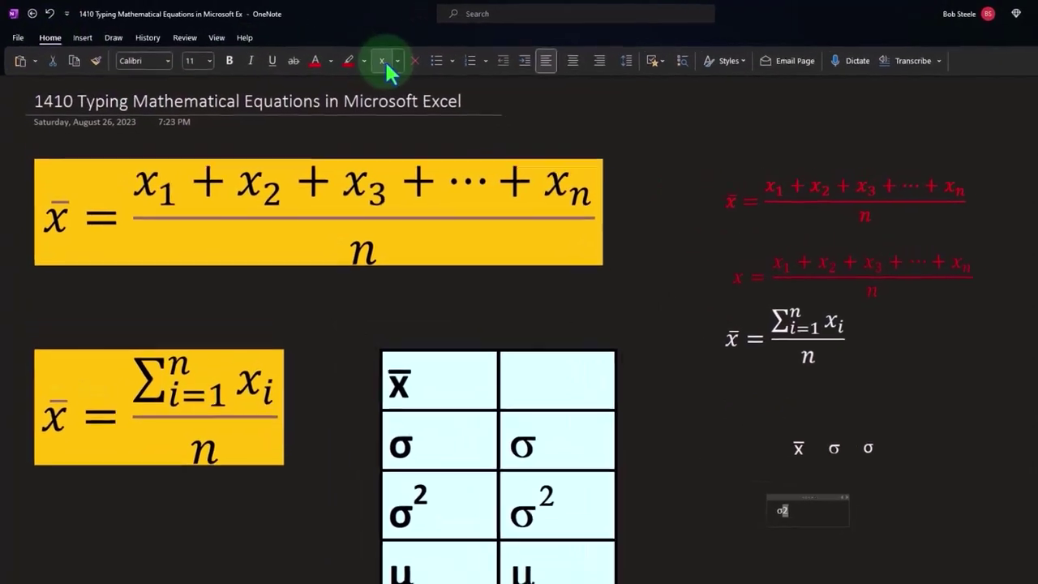
Step: Type the 2 as a superscript so the note reads σ²
click(361, 55)
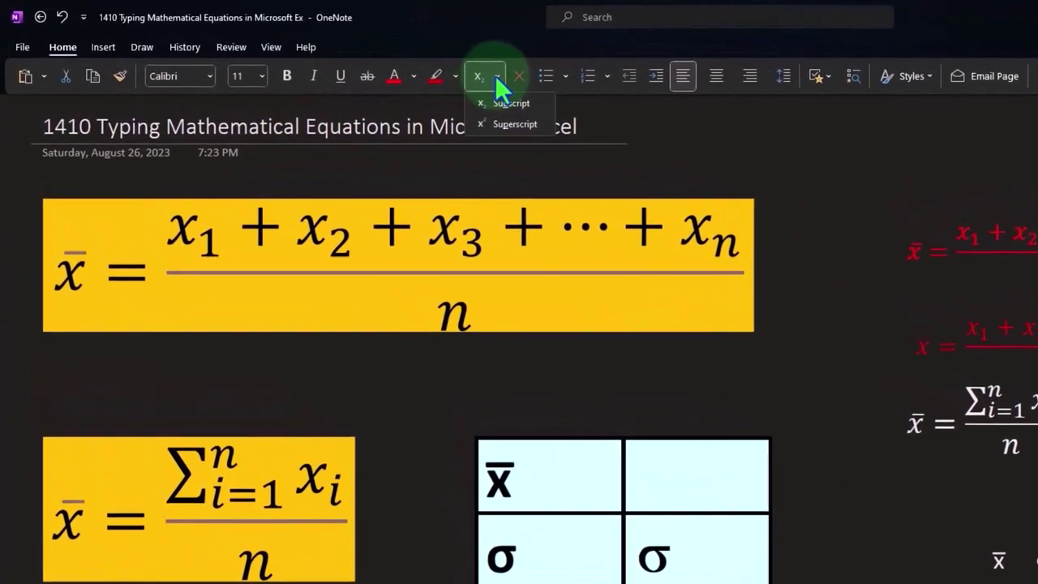
click(505, 123)
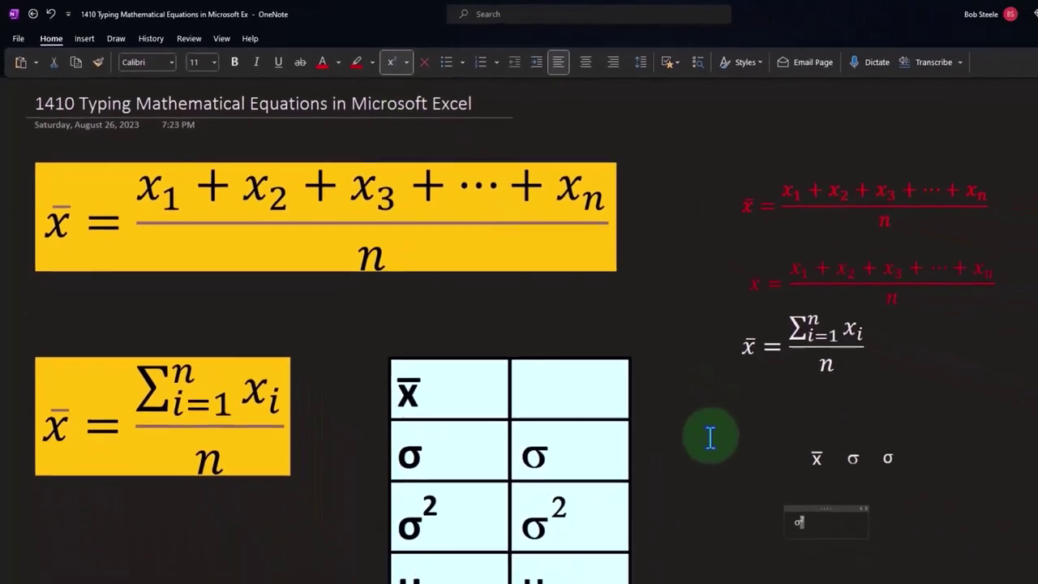
text(2)
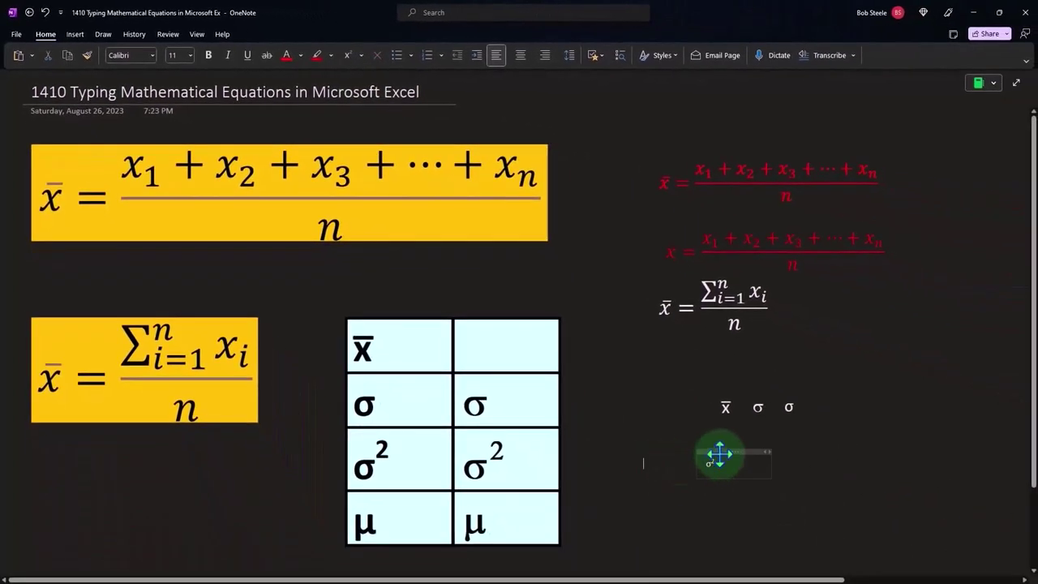
Step: Enlarge σ² to match the other symbols and move it to the end of the x̄ σ σ row
click(719, 455)
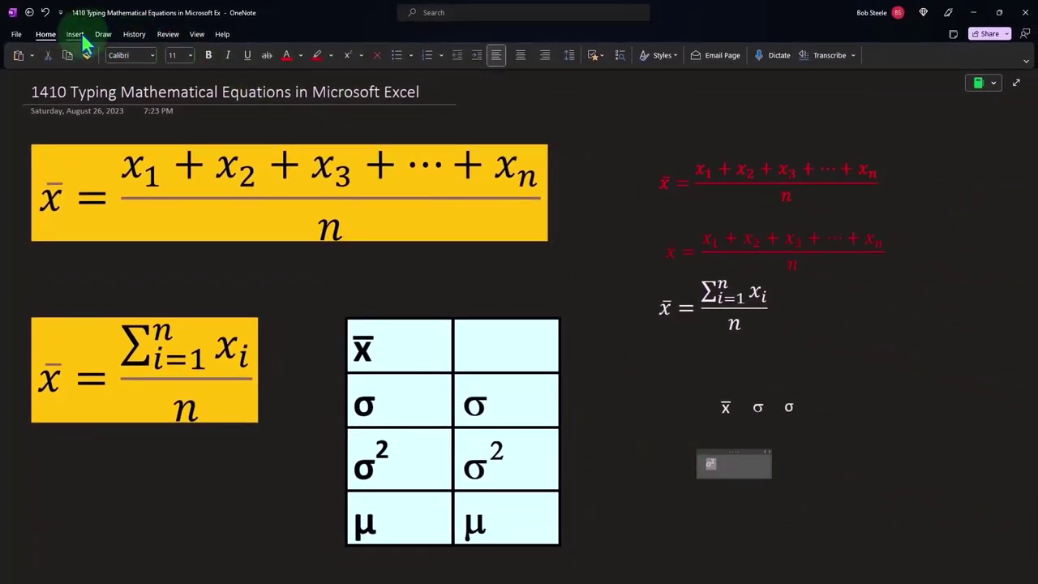
click(713, 468)
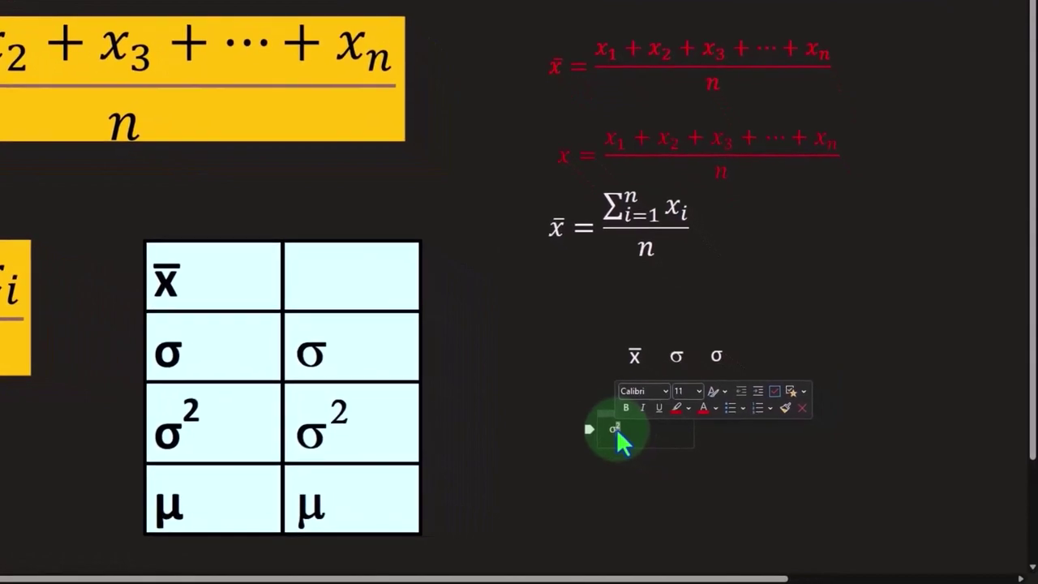
click(615, 417)
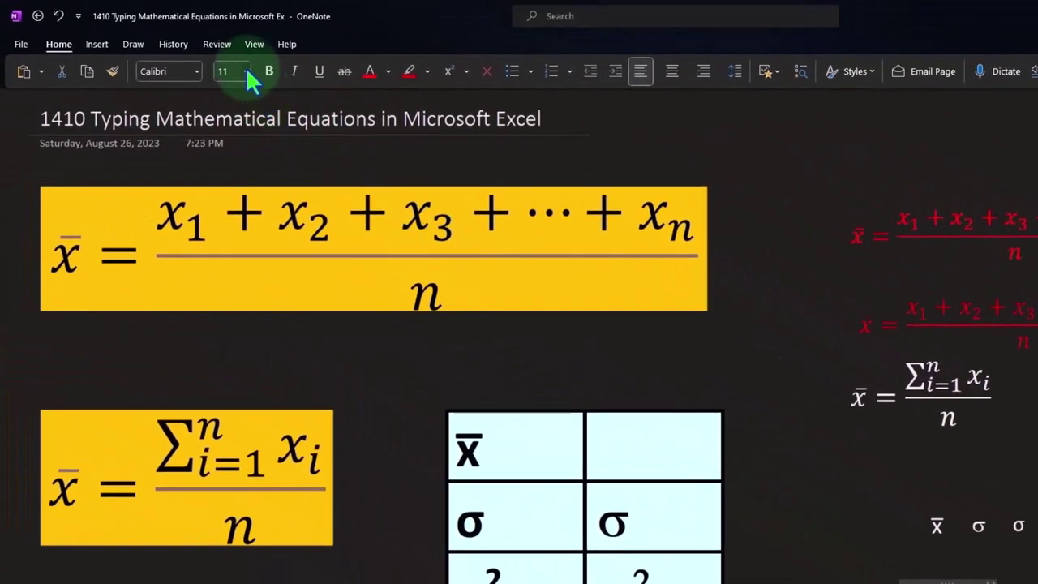
click(246, 71)
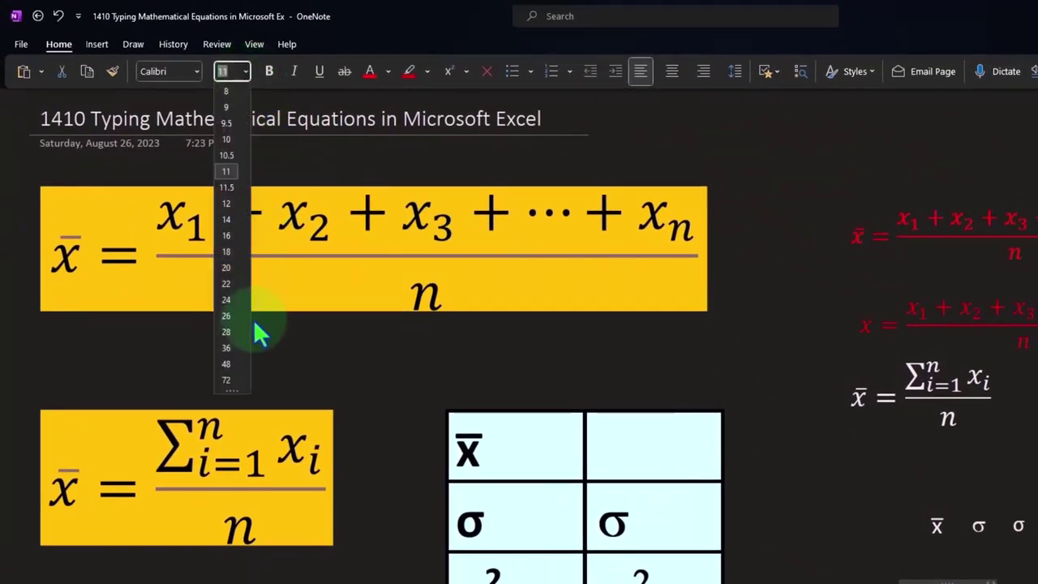
click(232, 344)
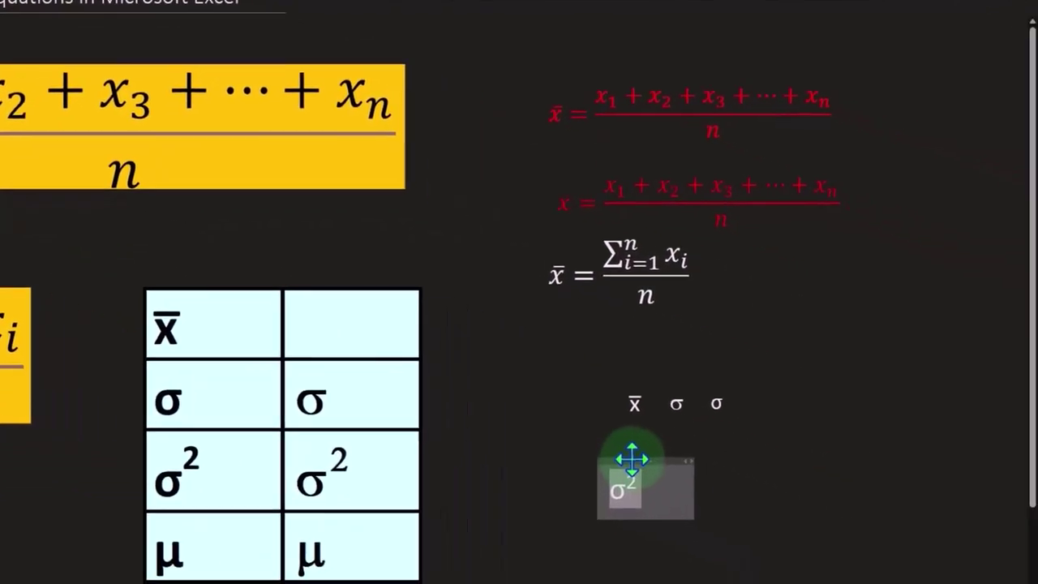
drag(684, 480, 837, 394)
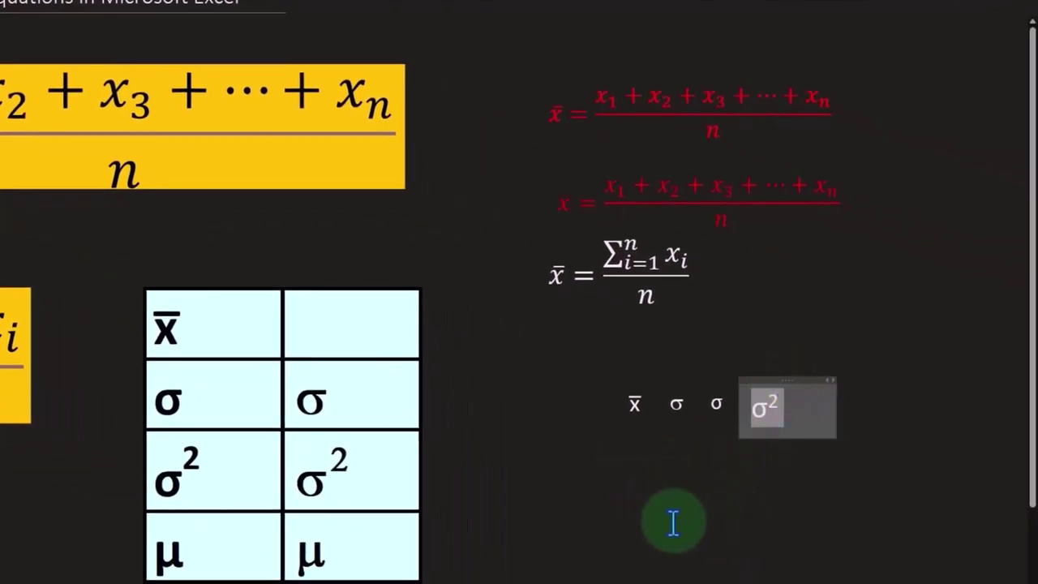
click(628, 497)
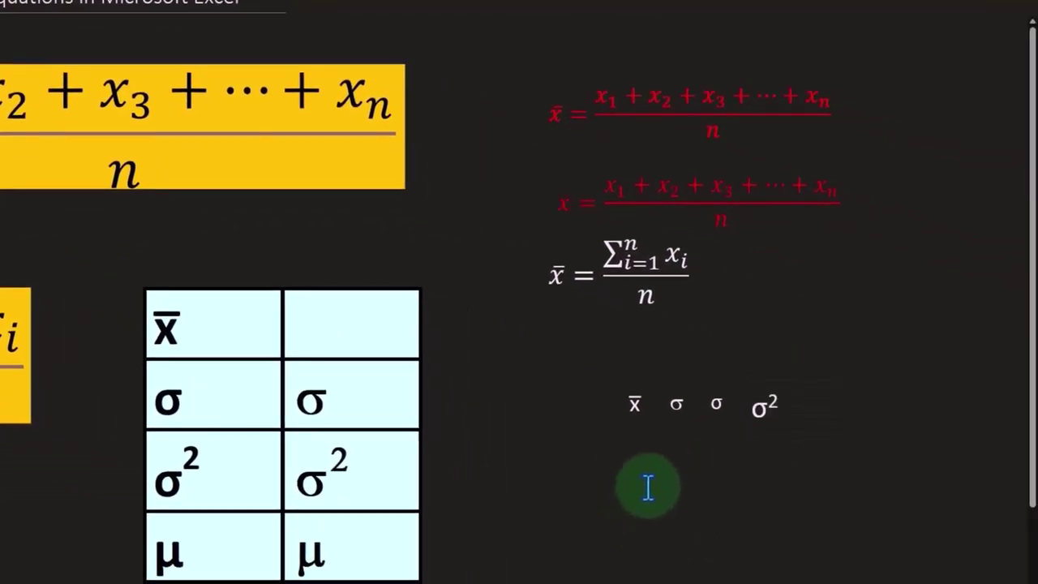
Step: Type m in a new note and switch it to the Symbol font so it becomes μ
text(m)
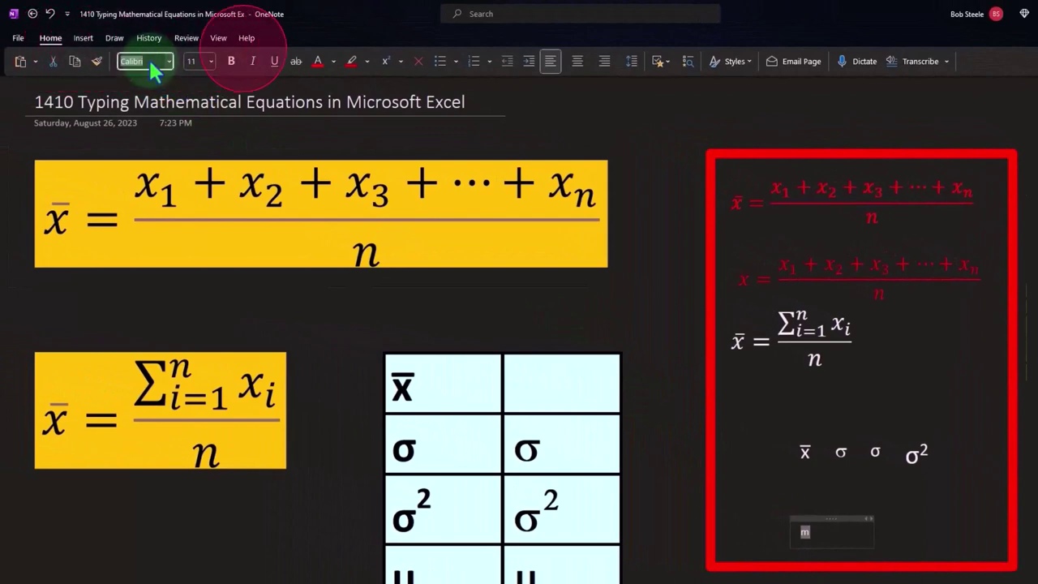
key(Tab)
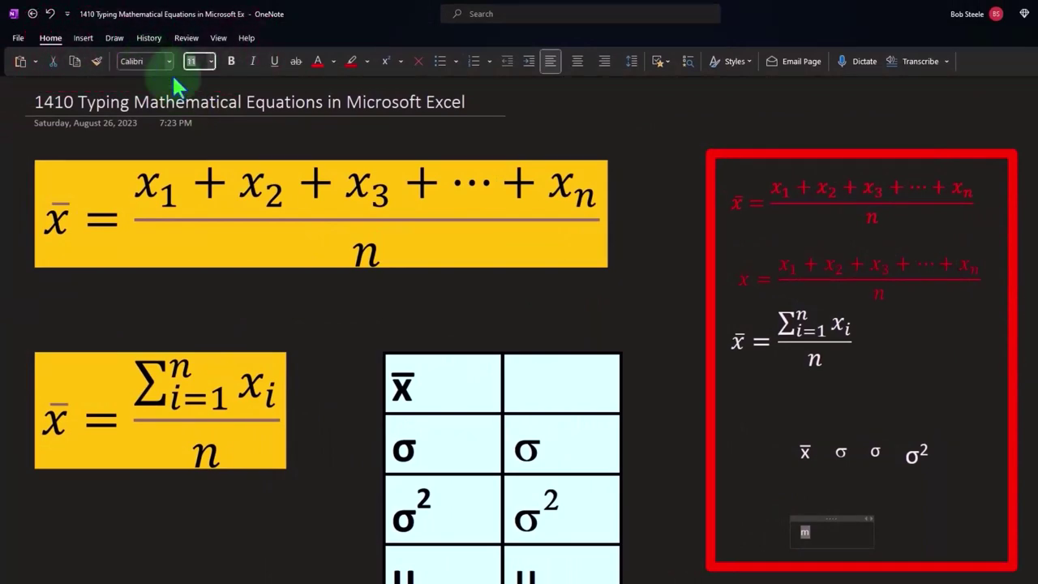
click(152, 65)
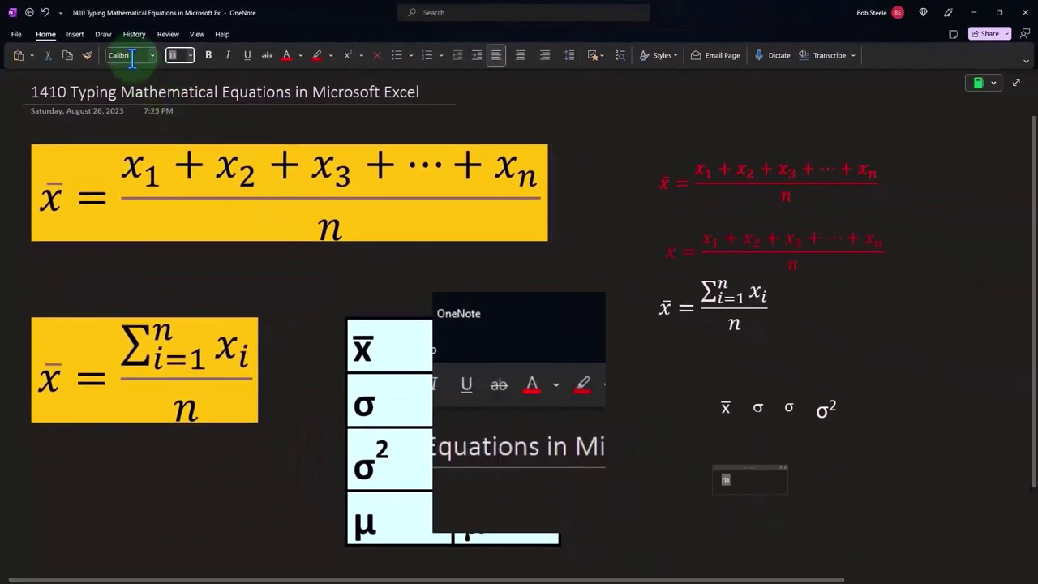
text(Symbol)
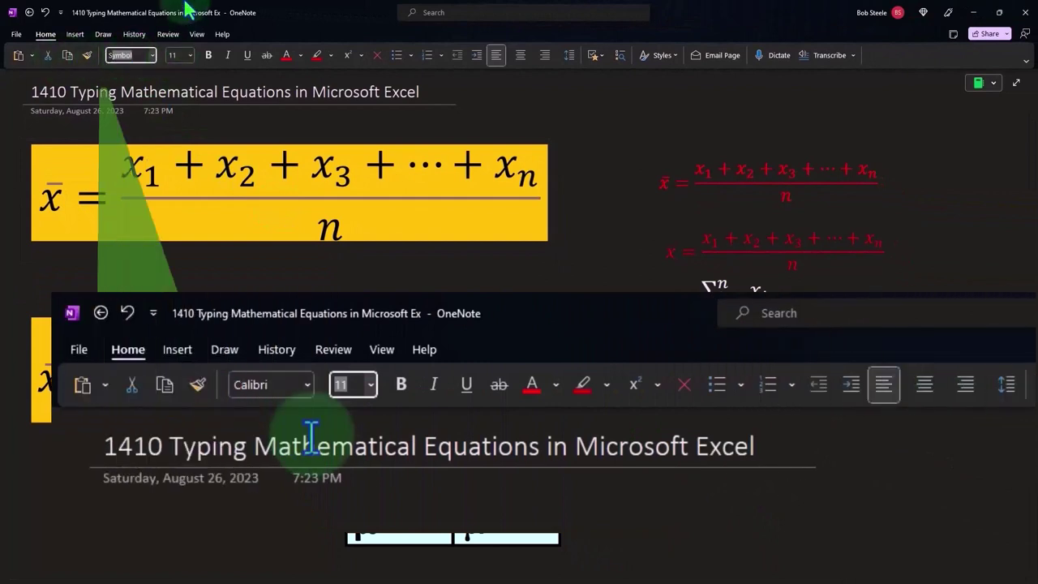
key(Return)
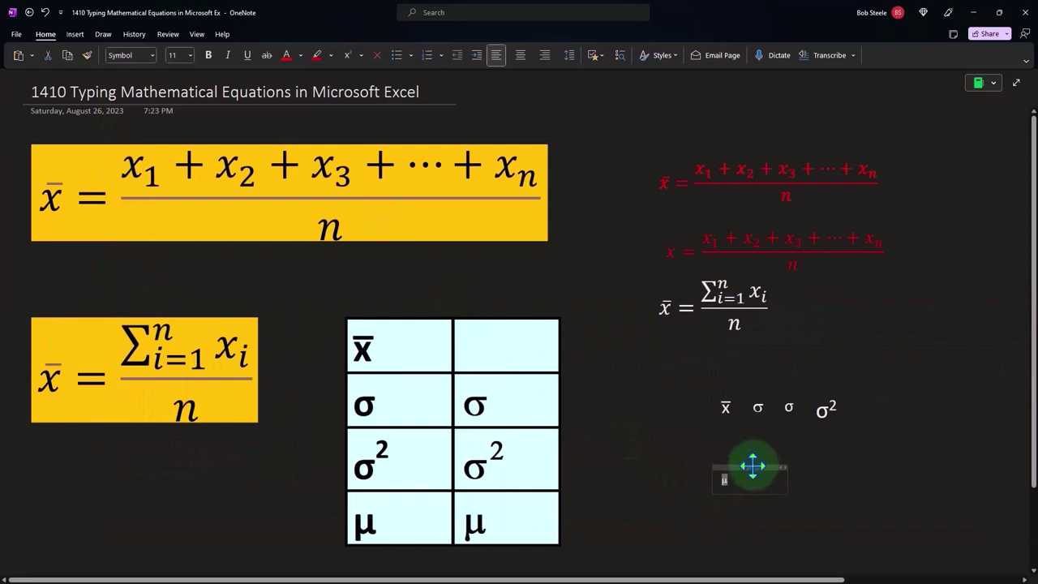
Step: Enlarge the μ to size 22 and move it right after σ² in the row
click(190, 55)
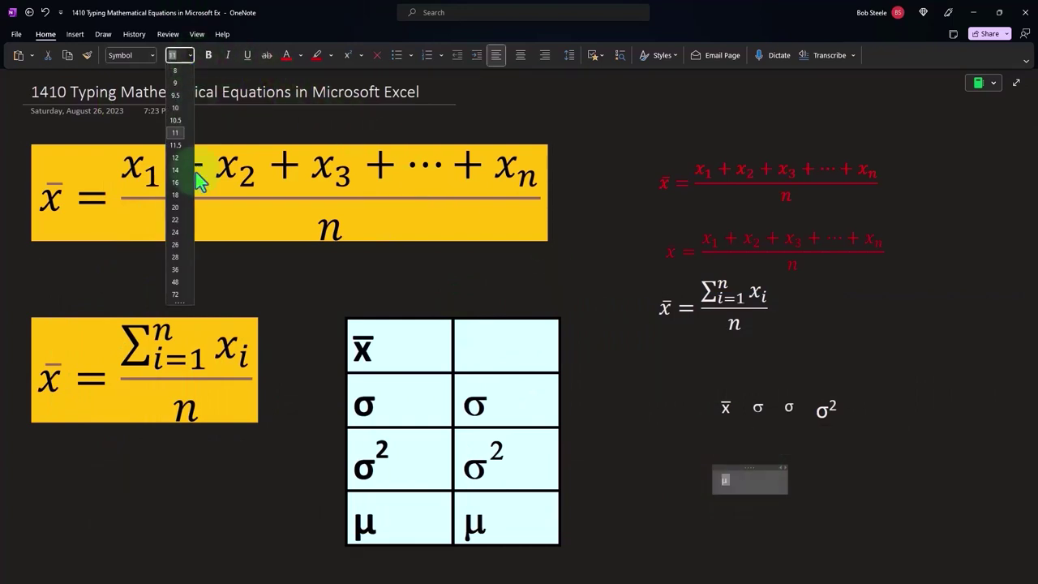
click(177, 220)
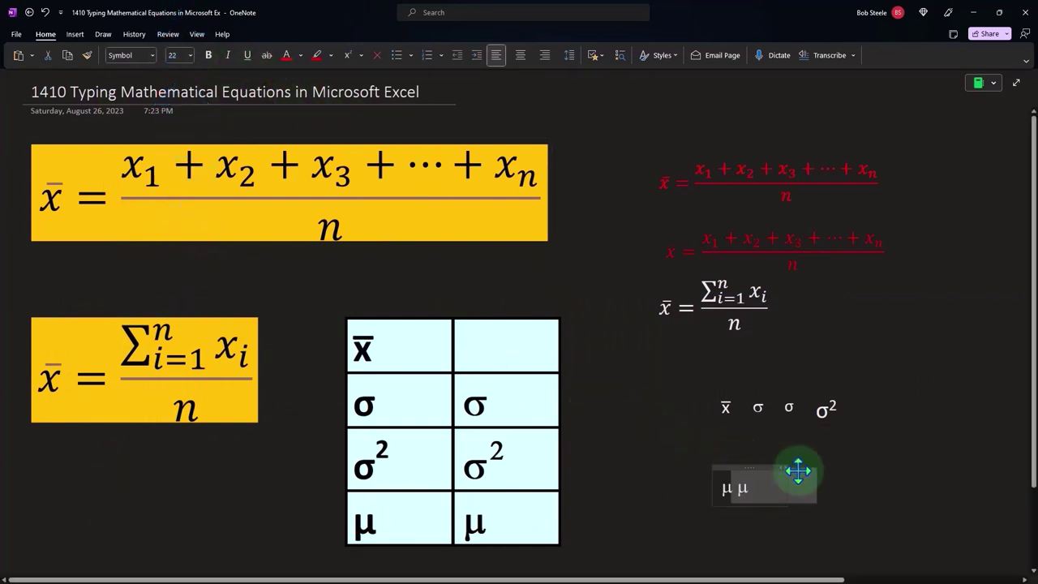
drag(798, 471, 869, 395)
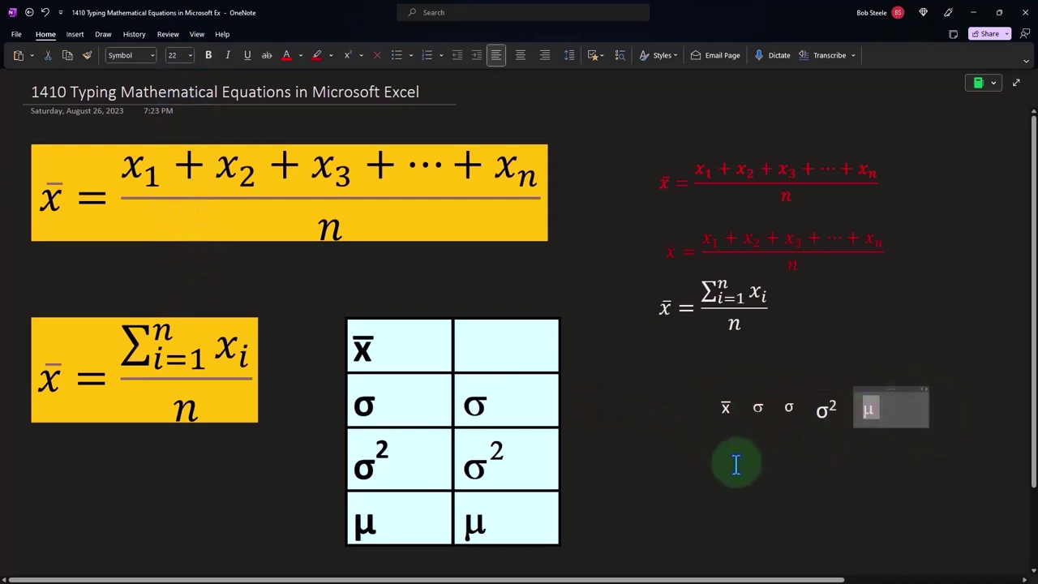
click(738, 464)
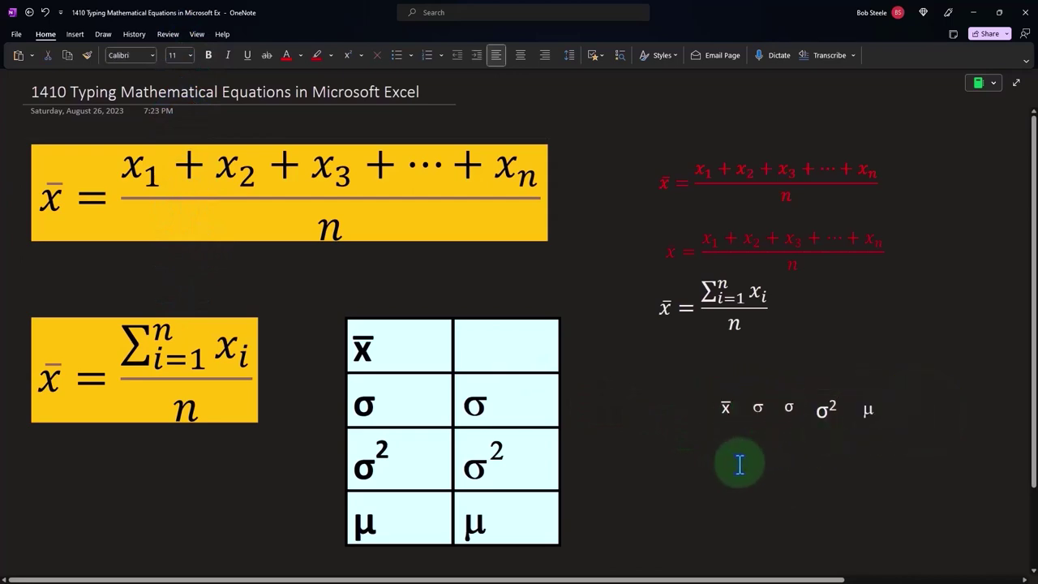
Step: Insert Greek small letter mu (03BC) from the Greek and Coptic subset via More Symbols
click(75, 35)
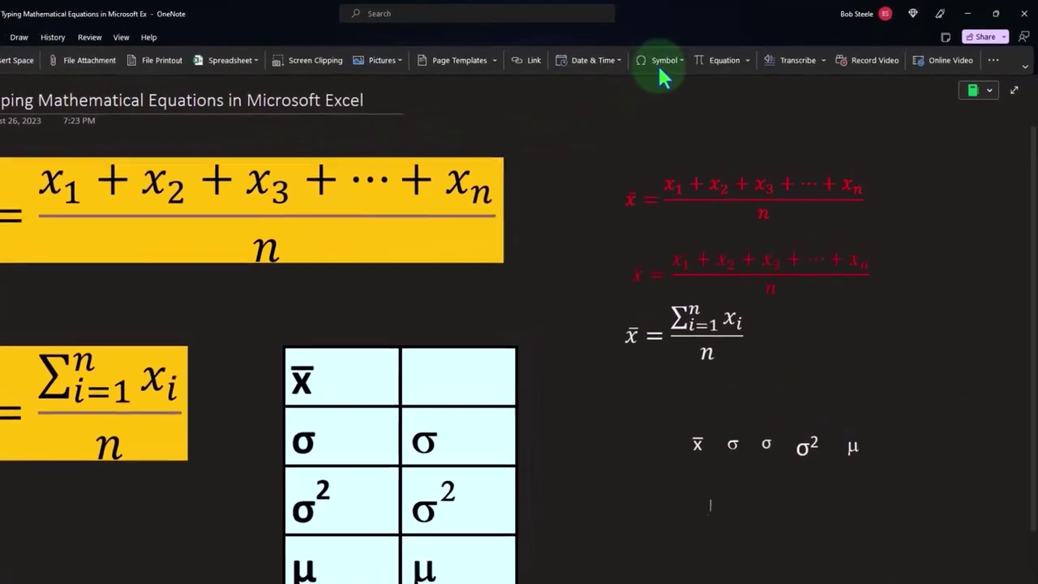
click(690, 55)
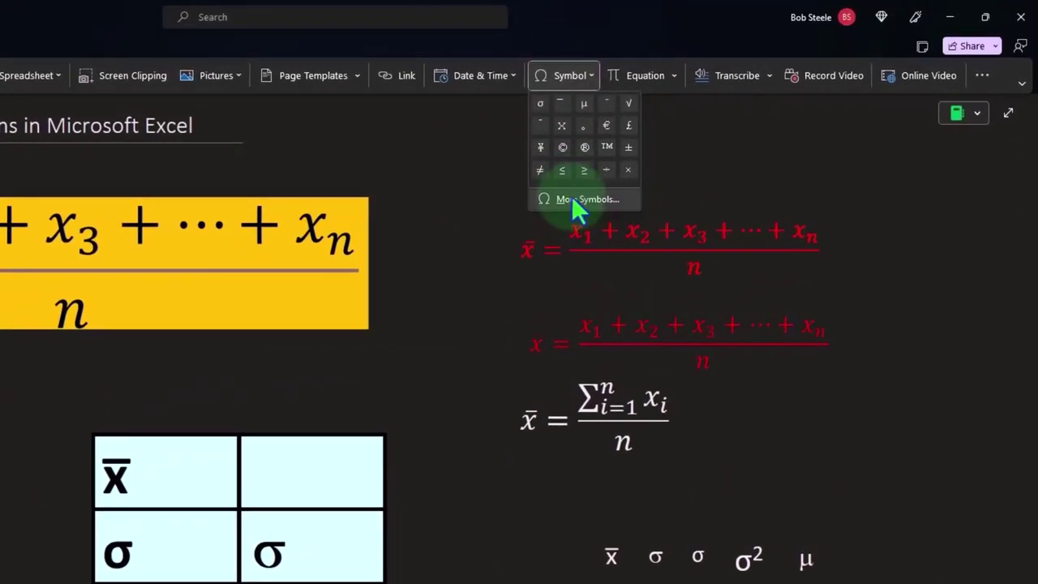
click(572, 200)
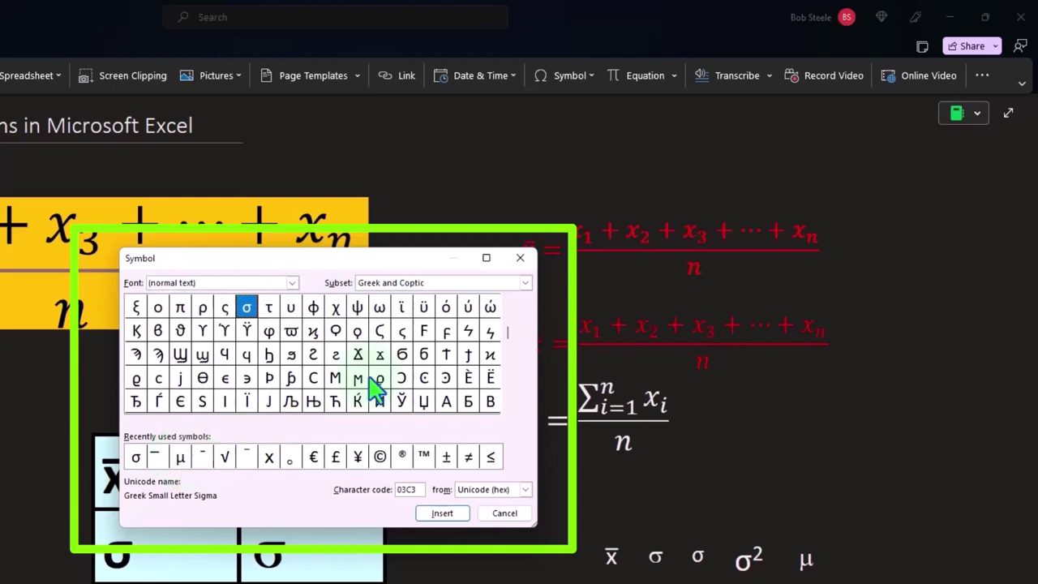
click(525, 282)
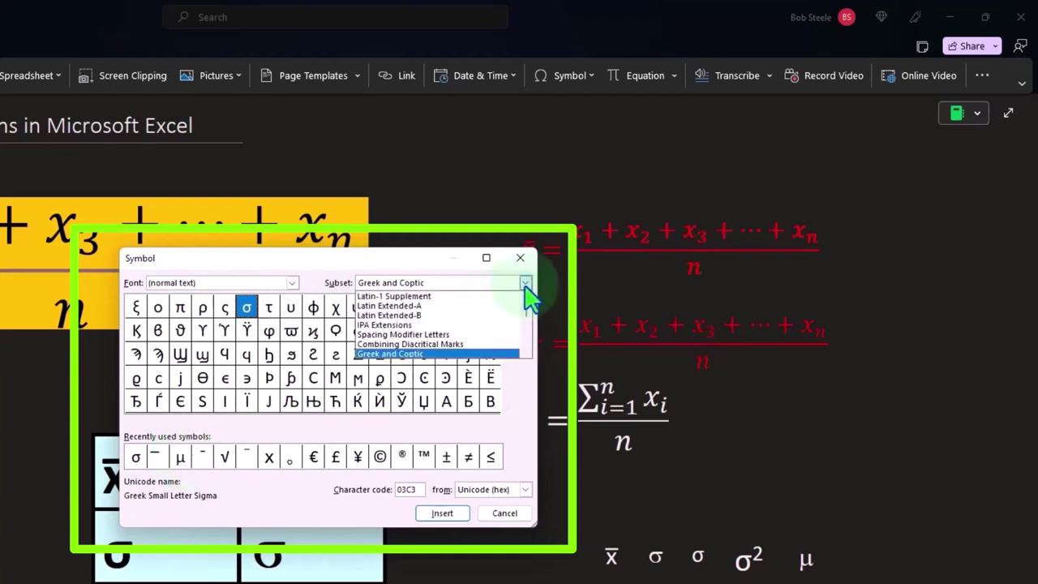
click(459, 354)
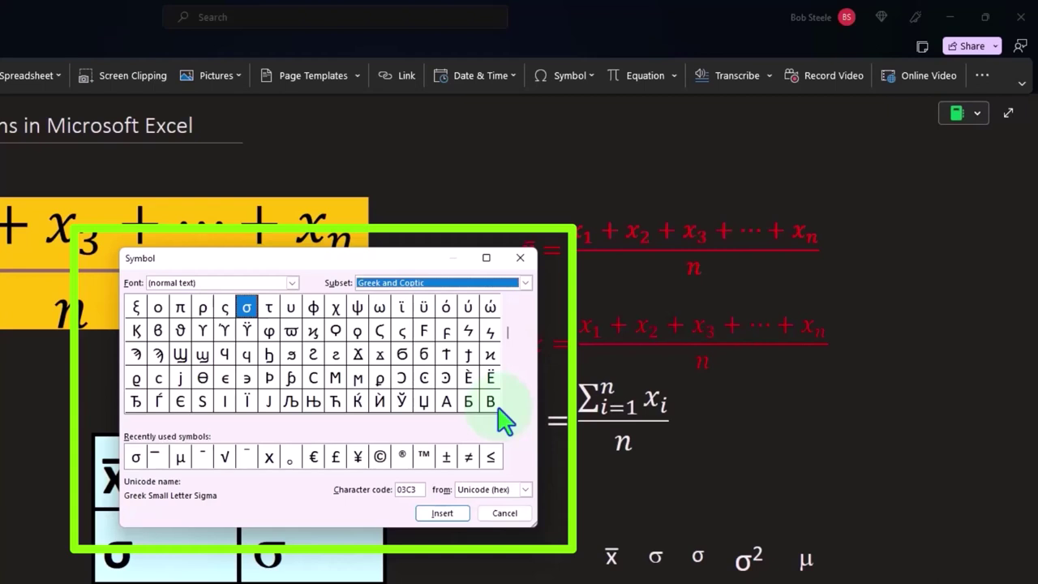
click(180, 457)
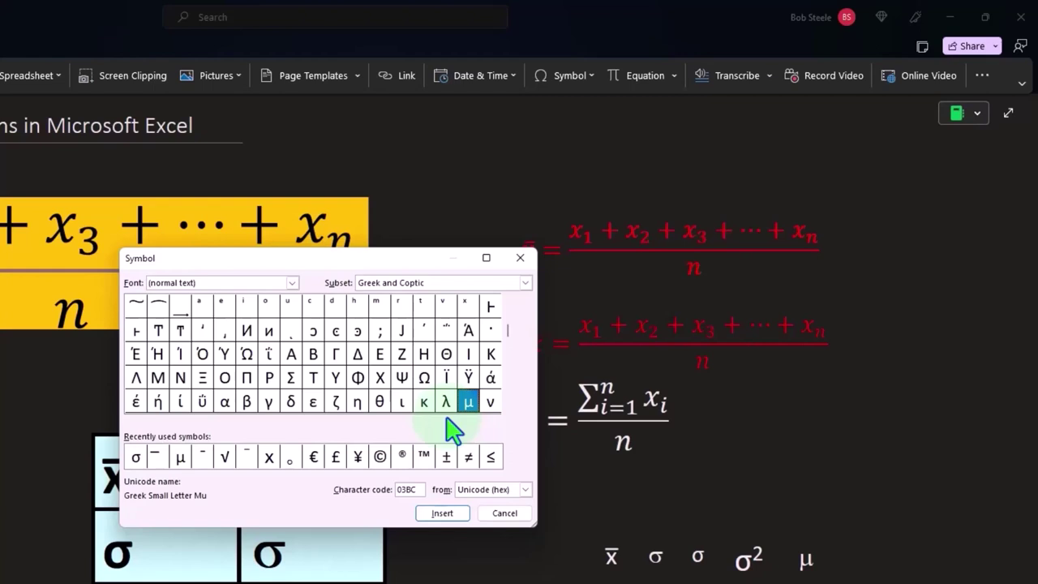
click(445, 519)
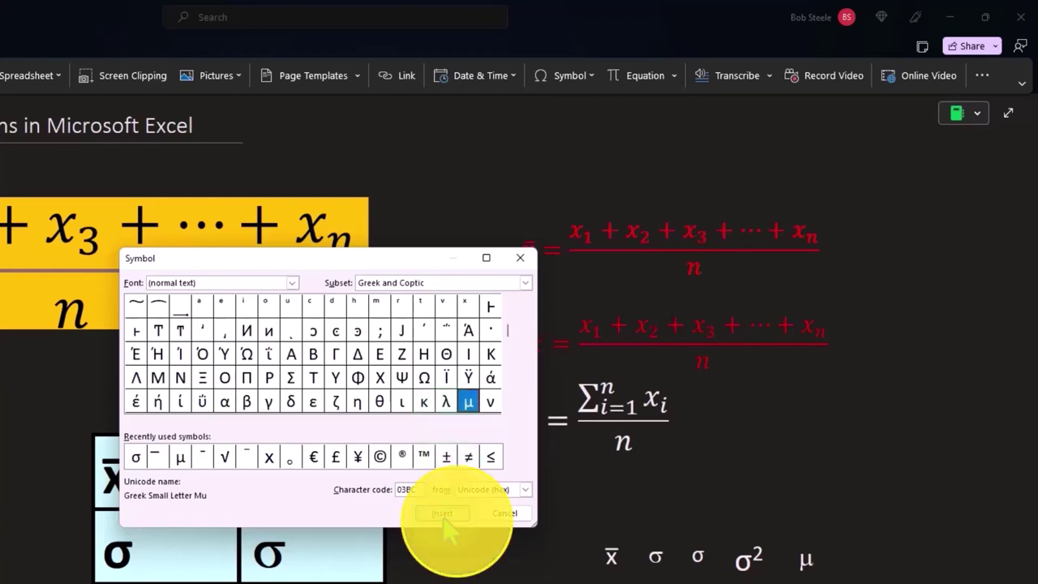
click(528, 254)
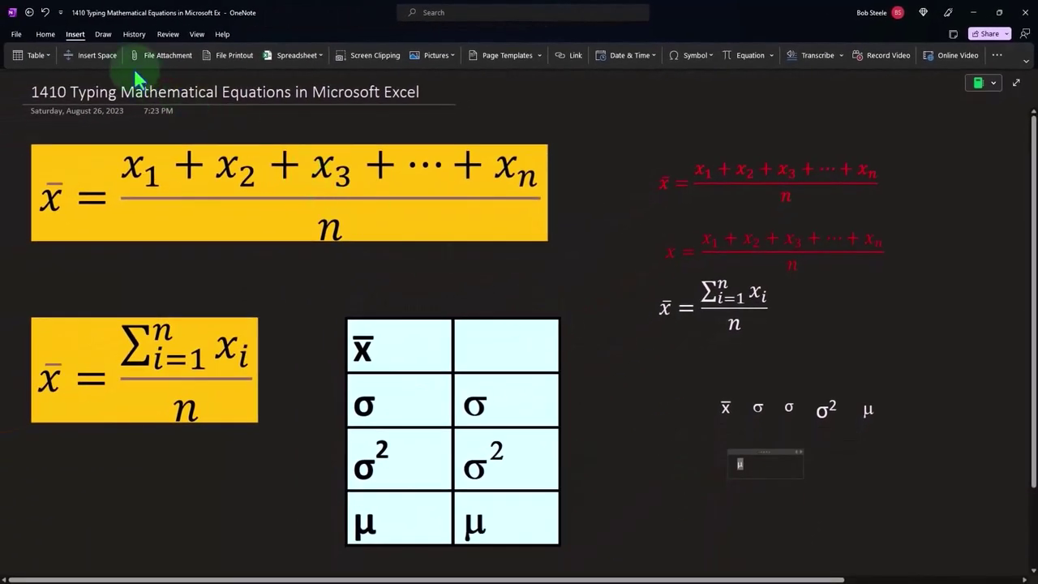
Step: Set the inserted μ to size 22 and position it just below the symbol row
click(46, 34)
click(220, 70)
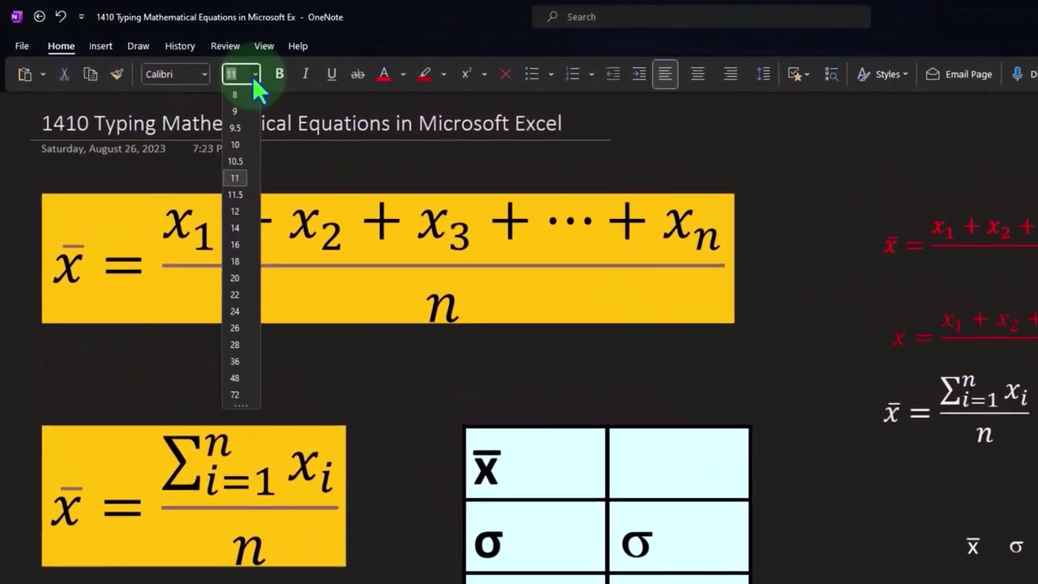
click(241, 299)
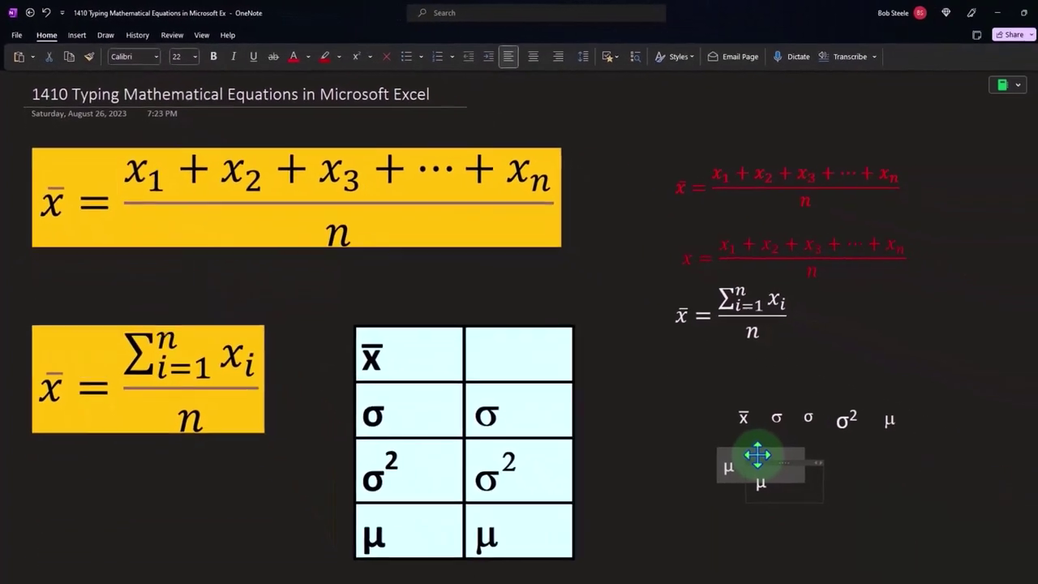
drag(757, 455, 755, 454)
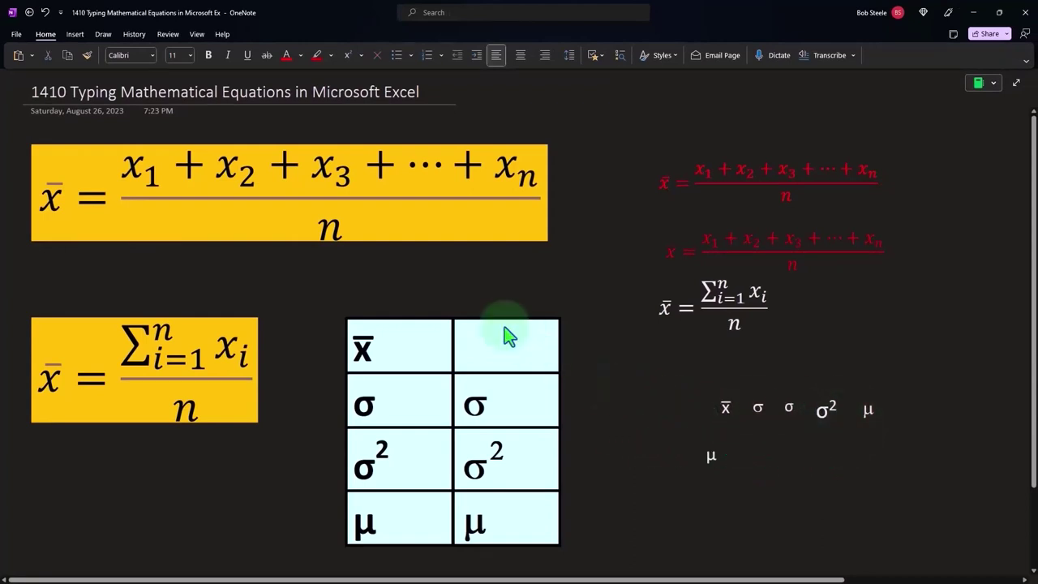
click(255, 231)
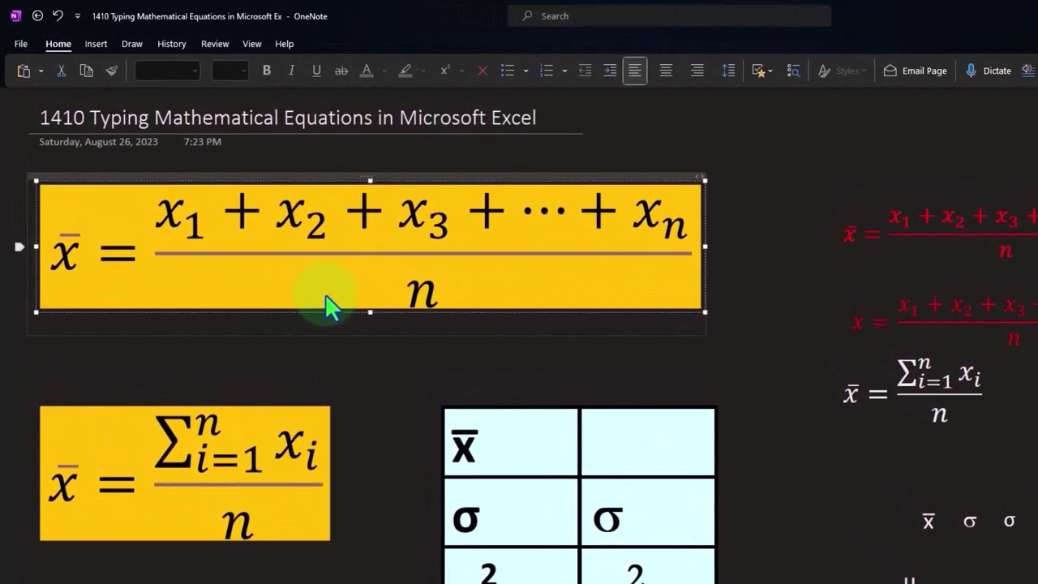
click(298, 558)
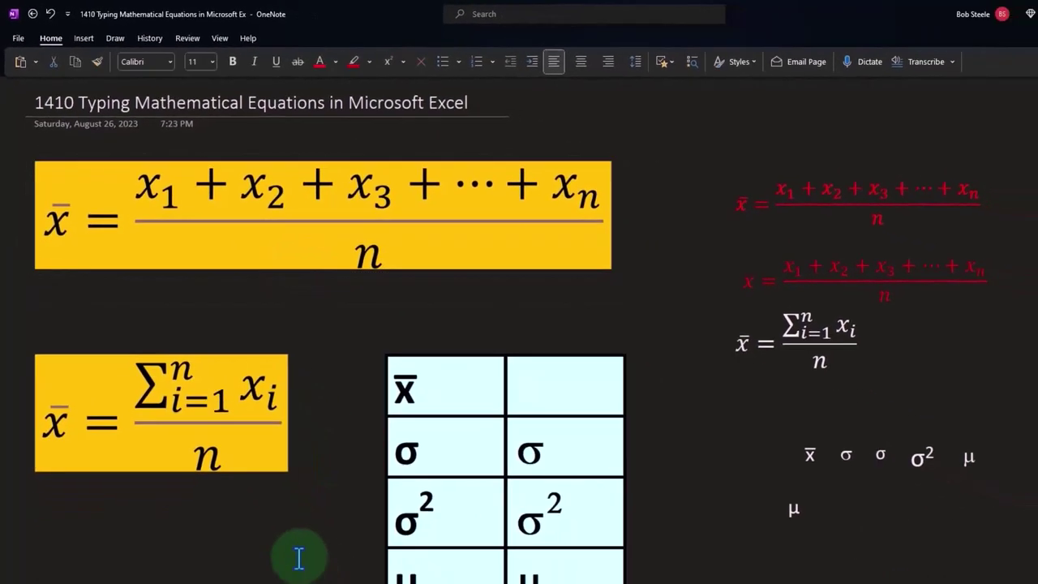